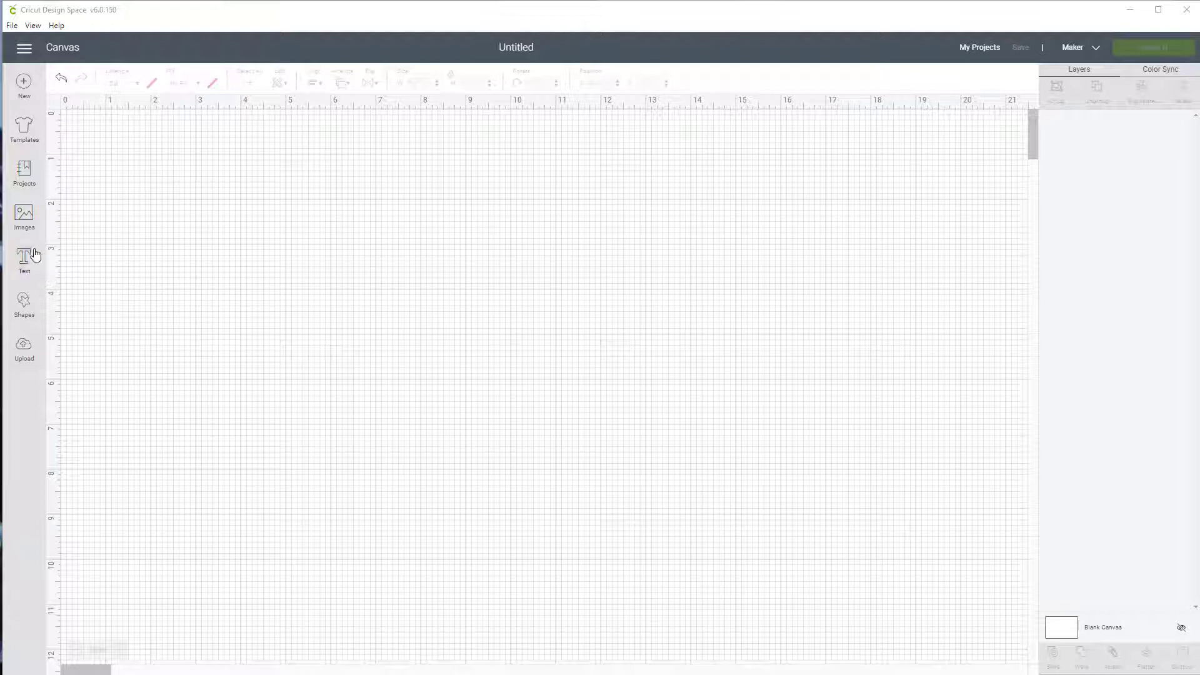
Add the text "Welding" to the canvas and enlarge it proportionally to about 16.45 inches wide
{"action": "left_click", "coordinate": [24, 261]}
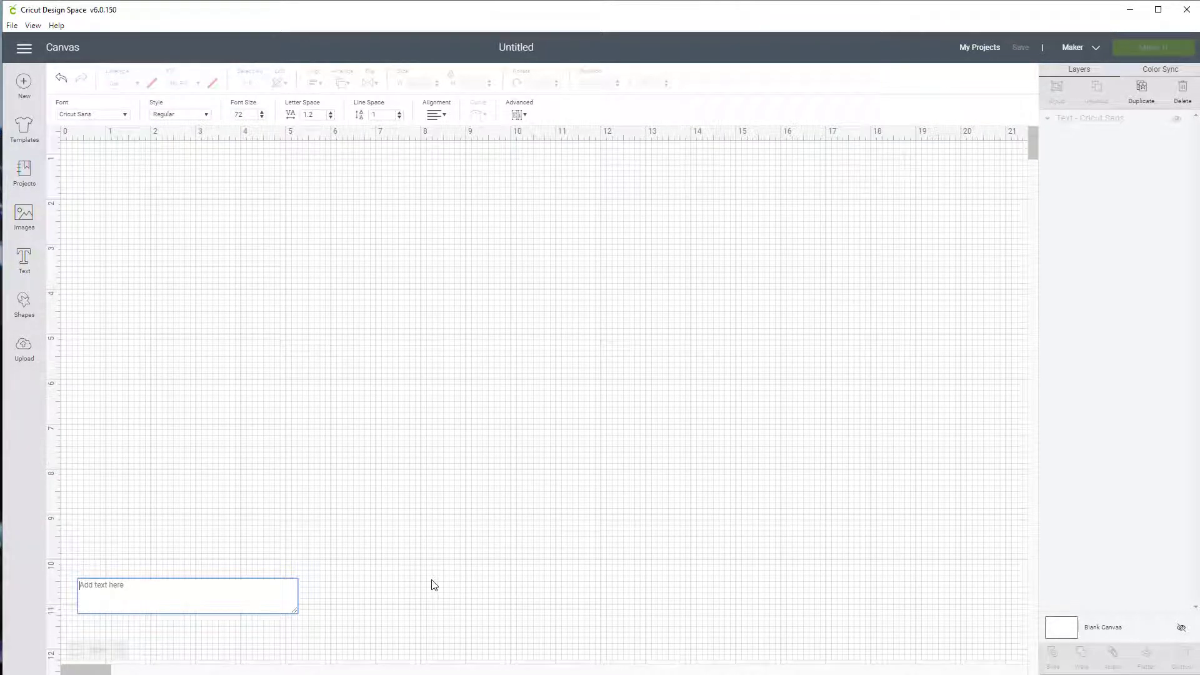
{"action": "type", "text": "wELDING"}
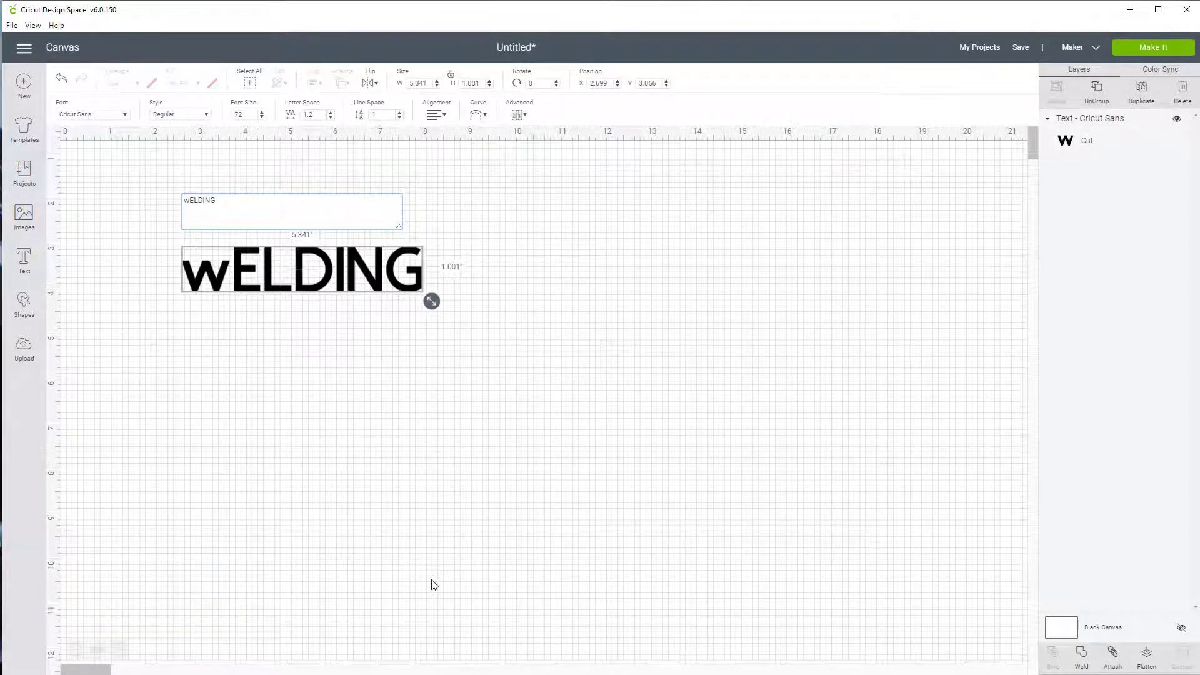
{"action": "key", "text": "BackSpace"}
{"action": "key", "text": "BackSpace"}
{"action": "key", "text": "BackSpace"}
{"action": "key", "text": "BackSpace"}
{"action": "key", "text": "BackSpace"}
{"action": "key", "text": "BackSpace"}
{"action": "key", "text": "BackSpace"}
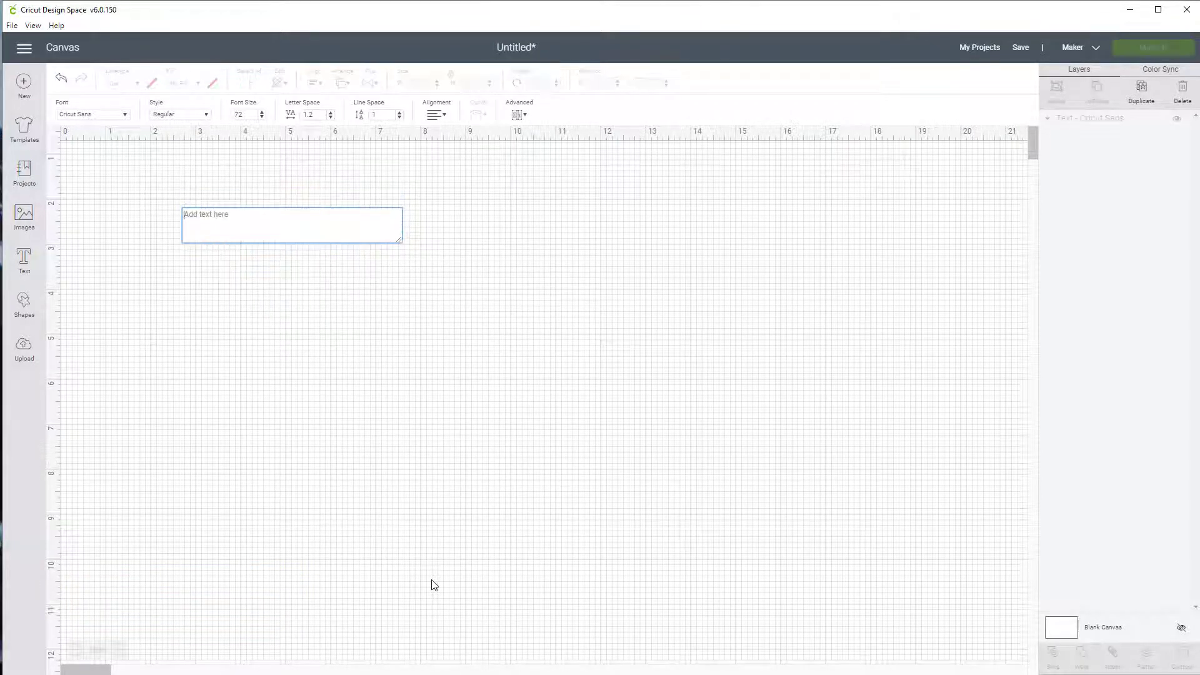
{"action": "type", "text": "Weld"}
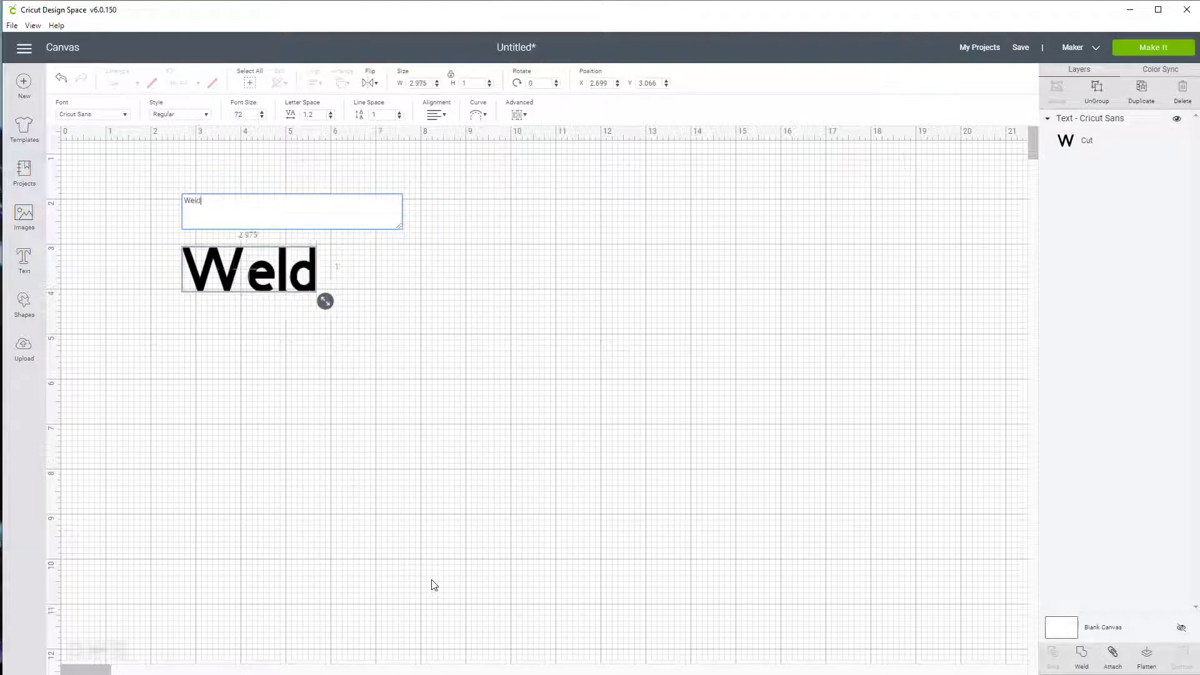
{"action": "type", "text": "ing"}
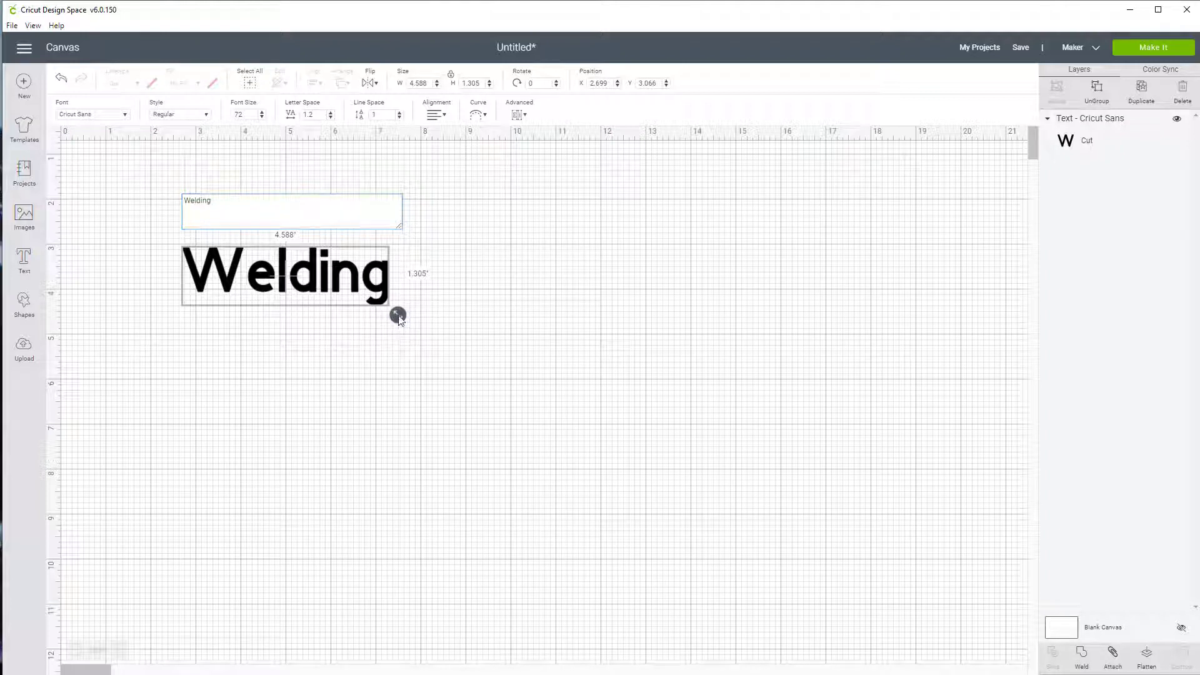
{"action": "left_click_drag", "start_coordinate": [397, 315], "coordinate": [646, 471]}
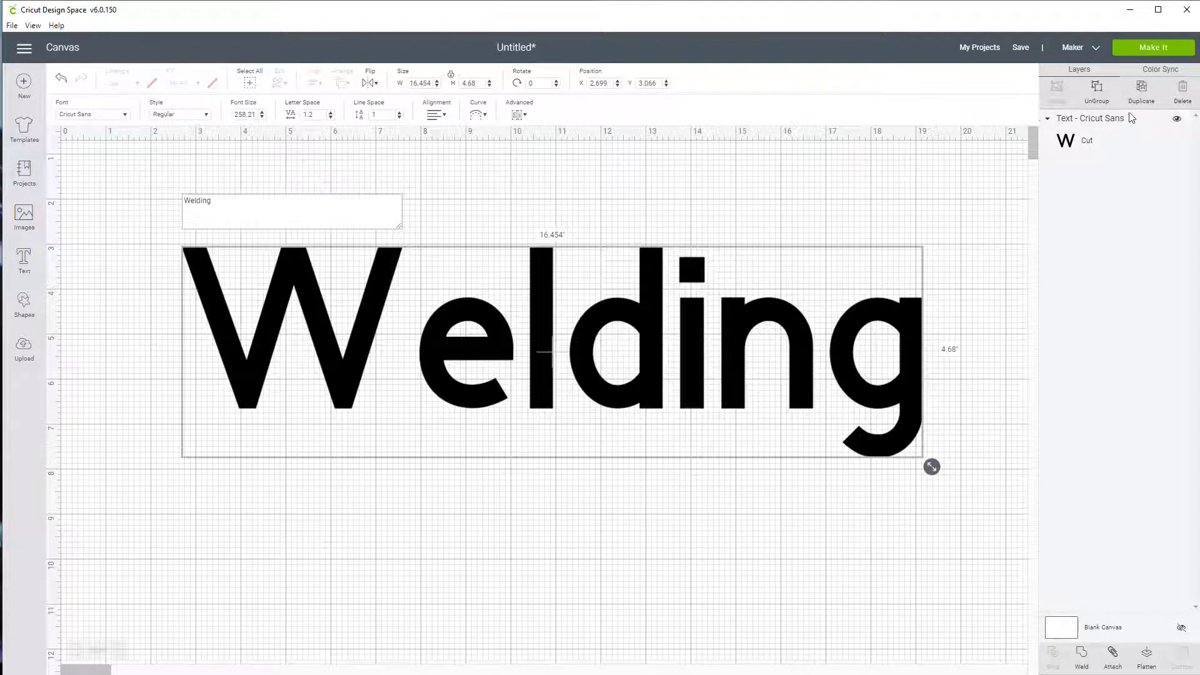
Ungroup the word into single letters and shift e, l, d, i, n and g closer together, alternately lower and higher
{"action": "left_click", "coordinate": [1098, 91]}
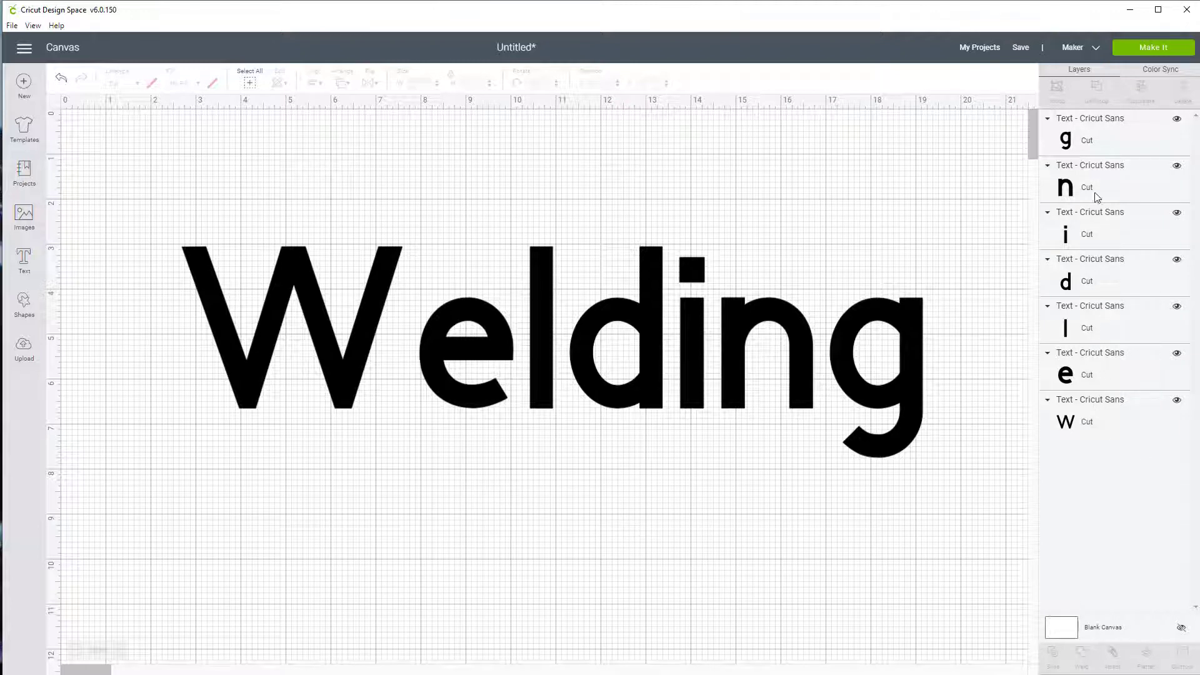
{"action": "left_click", "coordinate": [475, 395]}
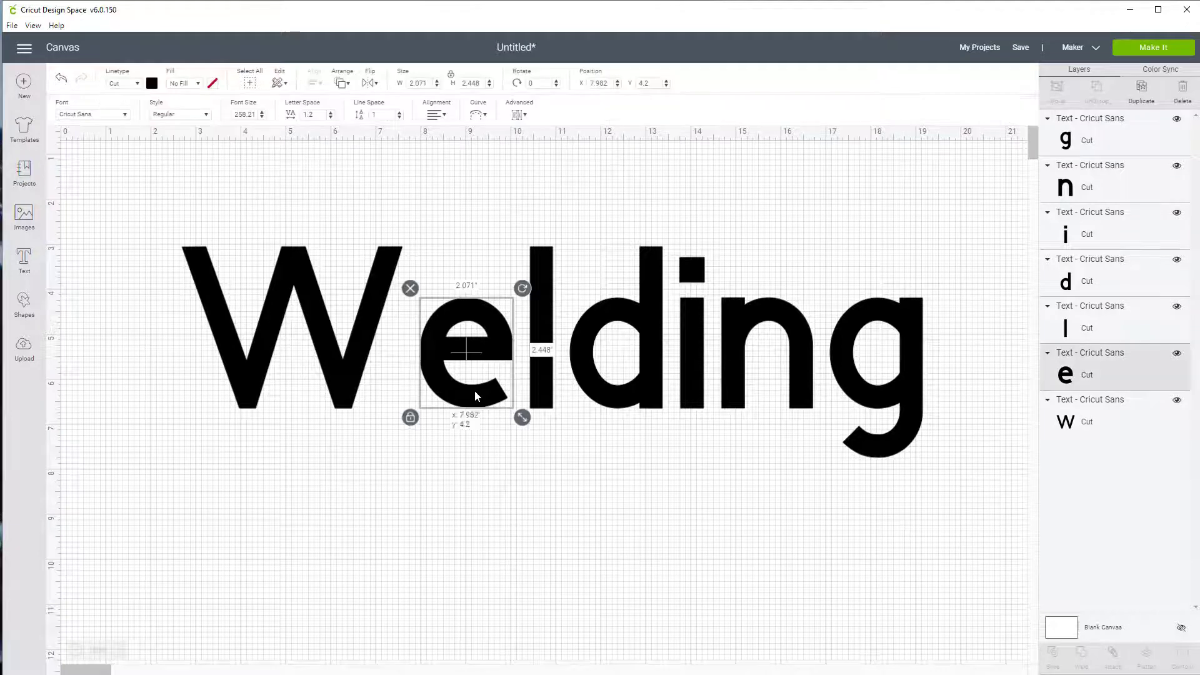
{"action": "left_click_drag", "start_coordinate": [475, 395], "coordinate": [434, 453]}
{"action": "left_click_drag", "start_coordinate": [539, 374], "coordinate": [494, 343]}
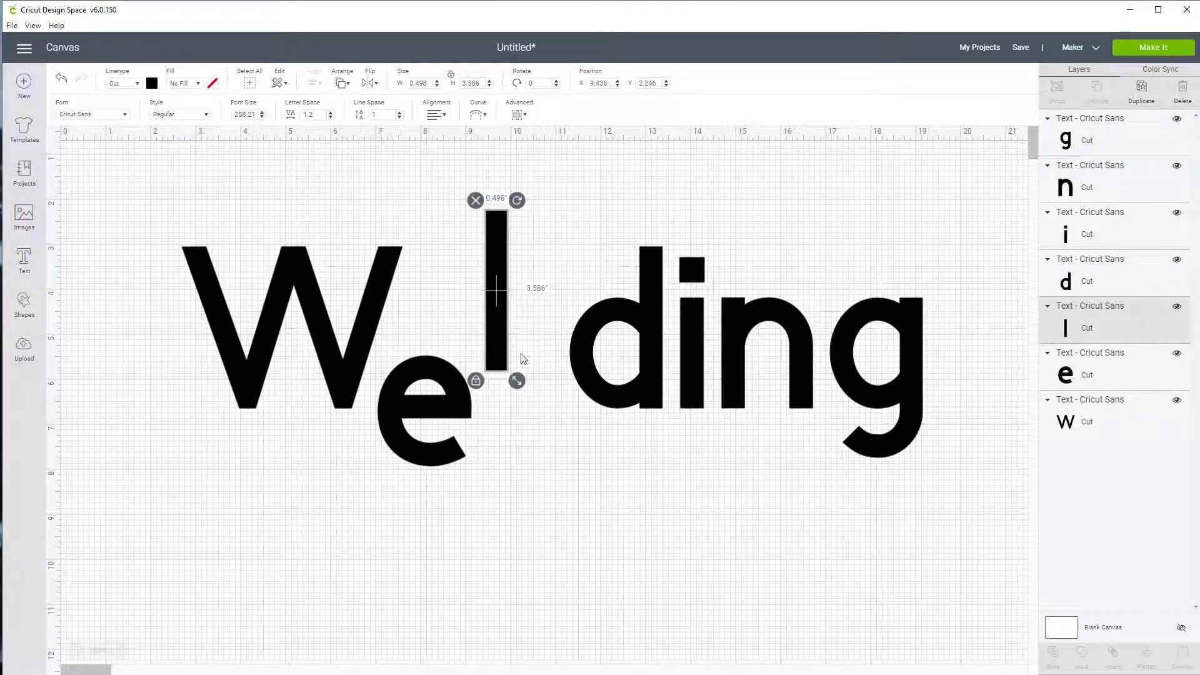
{"action": "left_click_drag", "start_coordinate": [589, 388], "coordinate": [558, 411]}
{"action": "left_click_drag", "start_coordinate": [684, 389], "coordinate": [661, 355]}
{"action": "left_click_drag", "start_coordinate": [733, 391], "coordinate": [718, 424]}
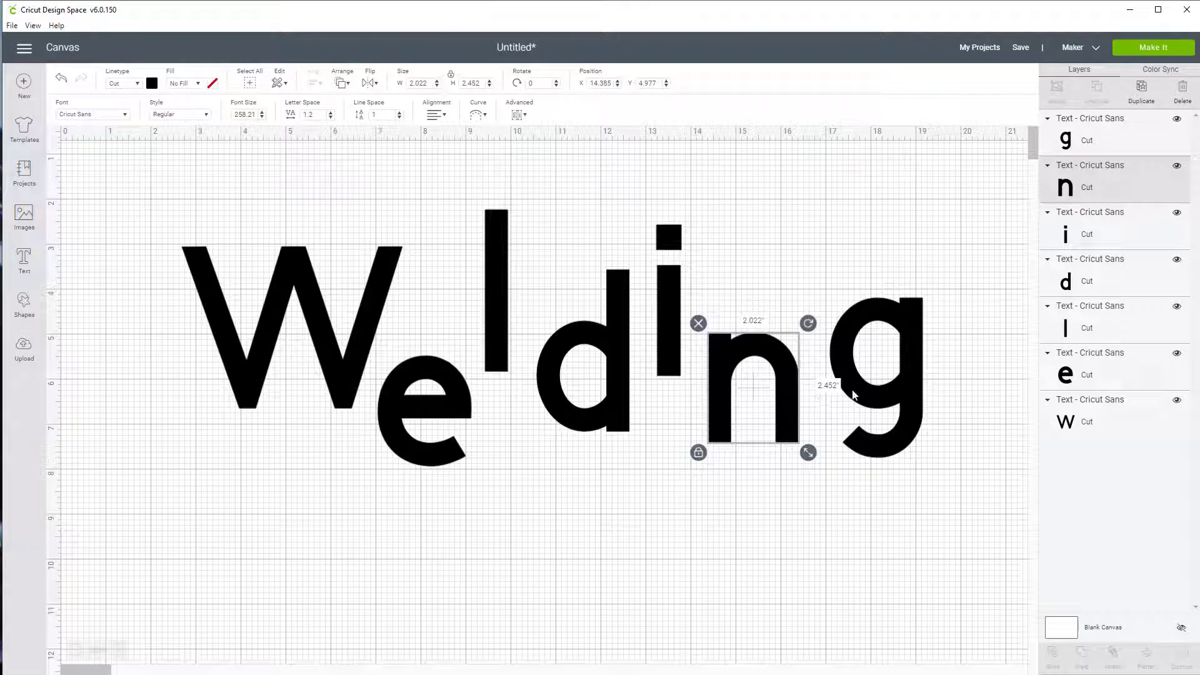
{"action": "left_click_drag", "start_coordinate": [852, 388], "coordinate": [834, 346]}
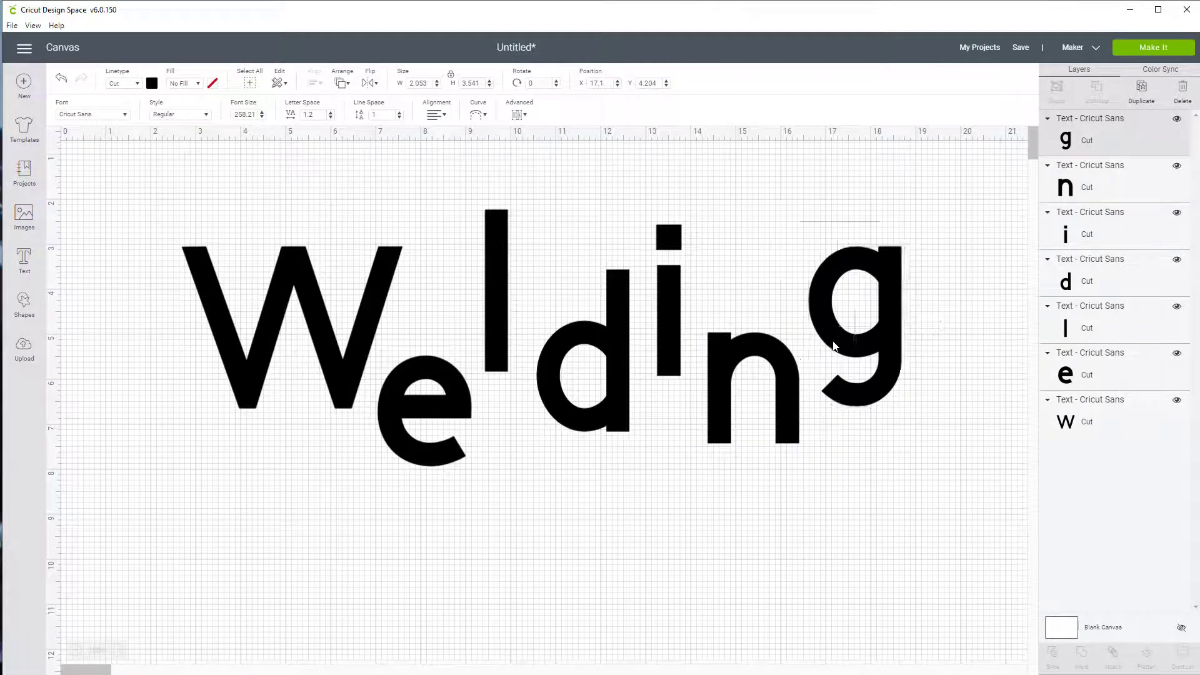
{"action": "left_click", "coordinate": [830, 523]}
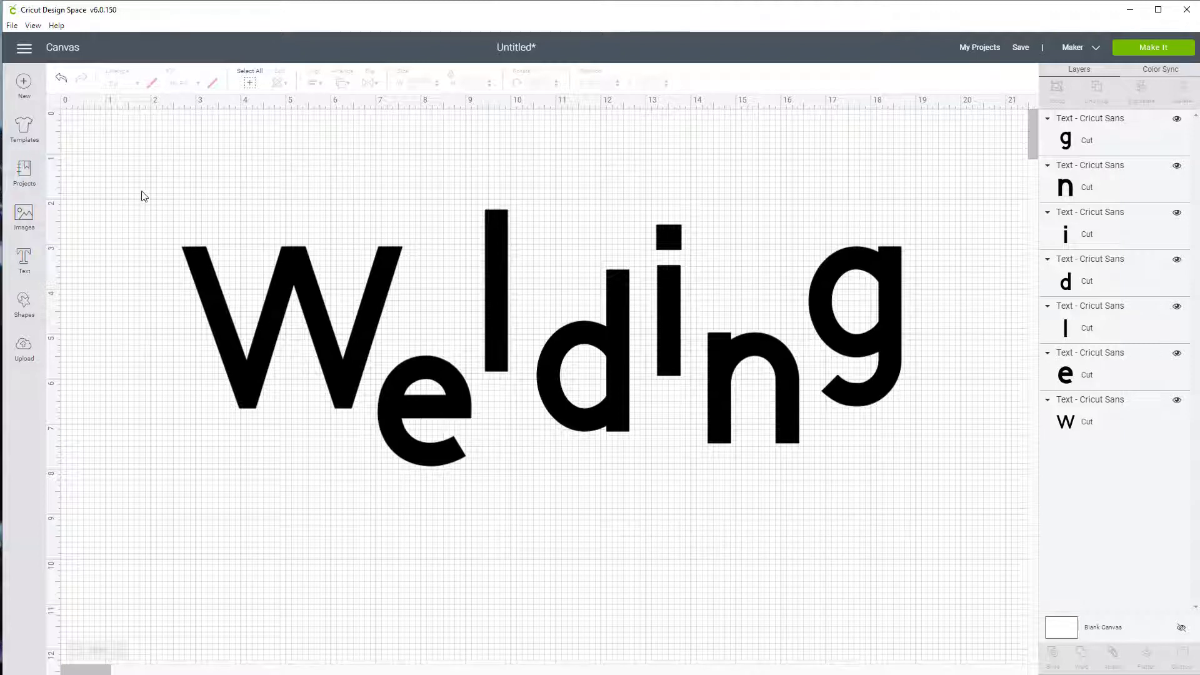
Group all seven letters of the word and move the group to about X 2.35, Y 1.68
{"action": "left_click_drag", "start_coordinate": [124, 168], "coordinate": [948, 486]}
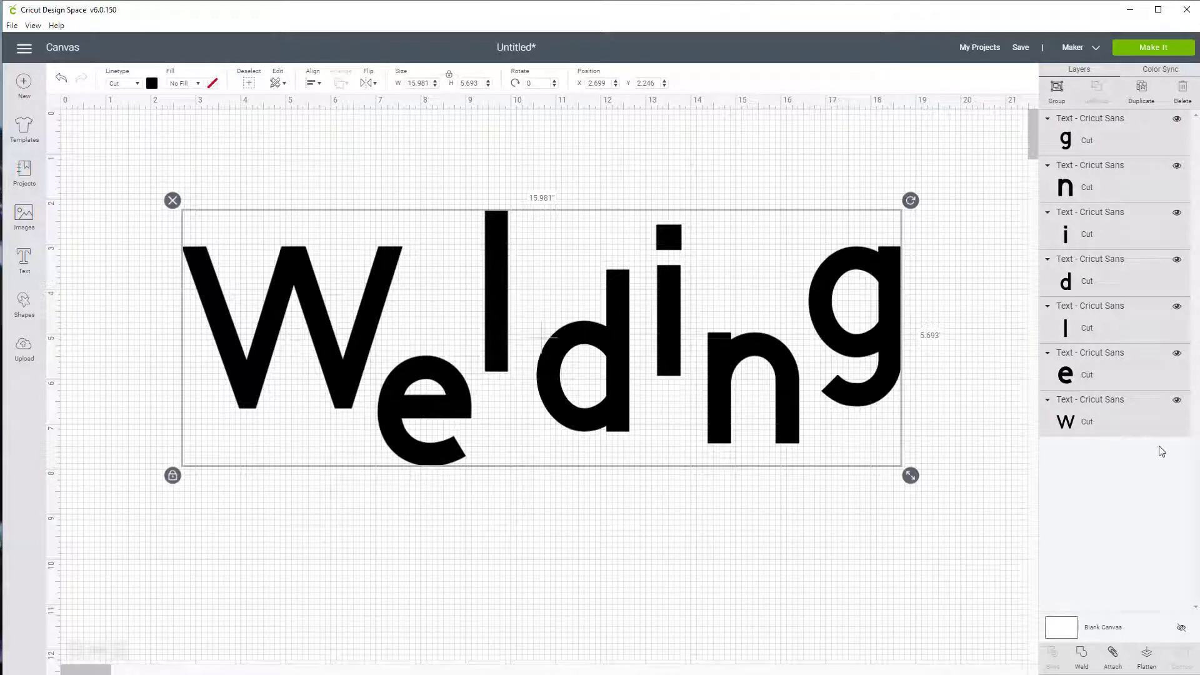
{"action": "left_click", "coordinate": [1131, 409]}
{"action": "left_click", "coordinate": [1128, 367], "text": "shift"}
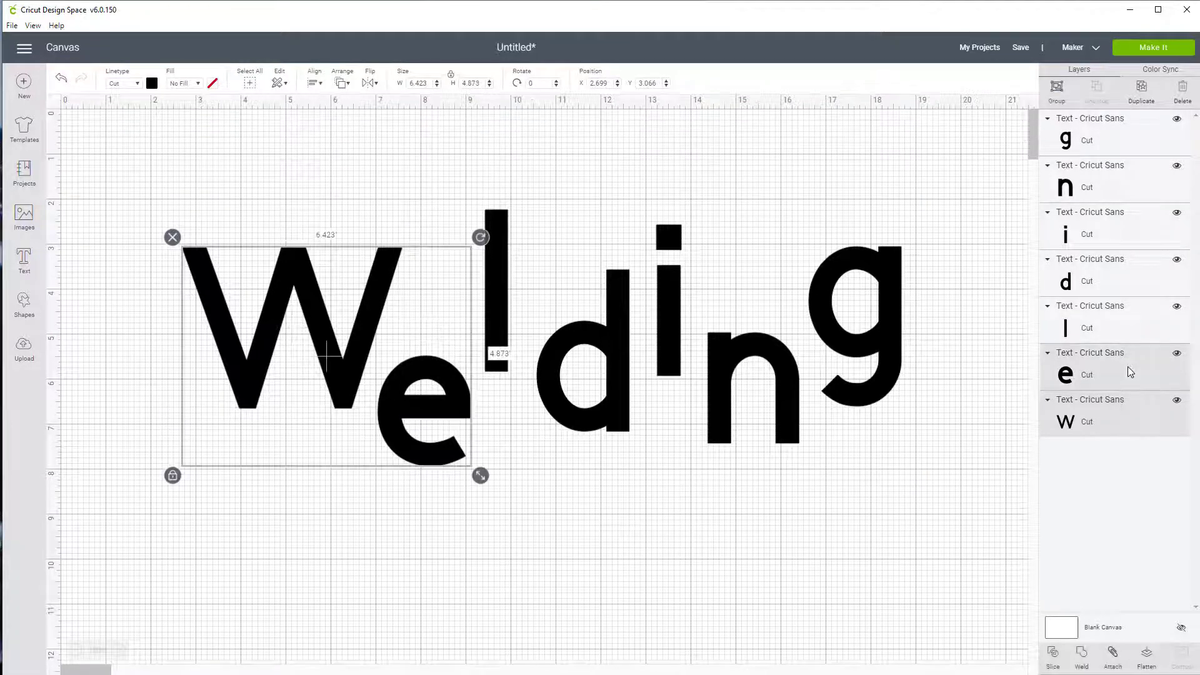
{"action": "left_click", "coordinate": [1131, 328], "text": "shift"}
{"action": "left_click", "coordinate": [1133, 284], "text": "shift"}
{"action": "left_click", "coordinate": [1119, 236], "text": "shift"}
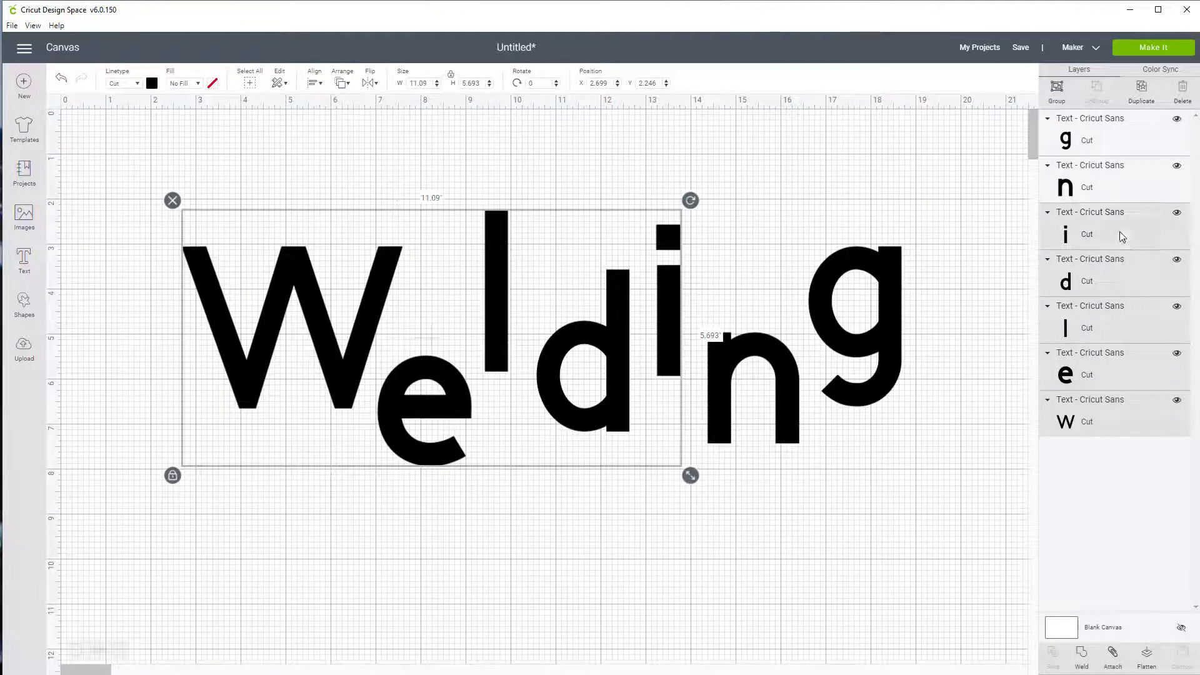
{"action": "left_click", "coordinate": [1121, 181], "text": "shift"}
{"action": "left_click", "coordinate": [1128, 145], "text": "shift"}
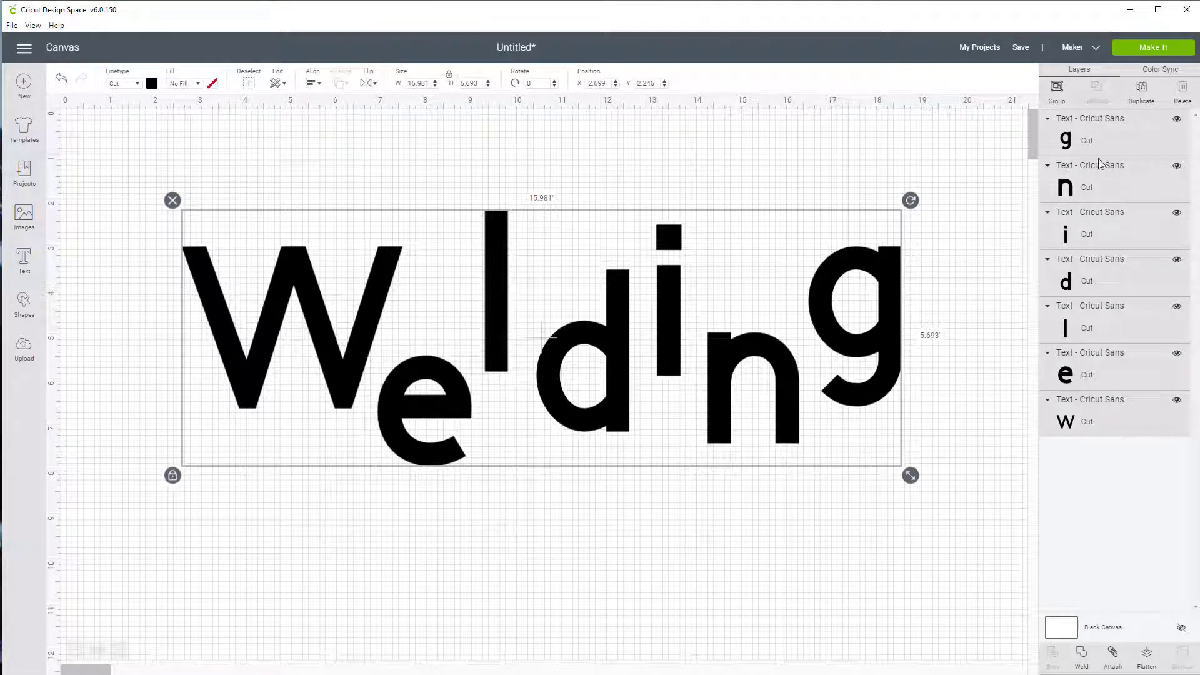
{"action": "left_click", "coordinate": [1054, 90]}
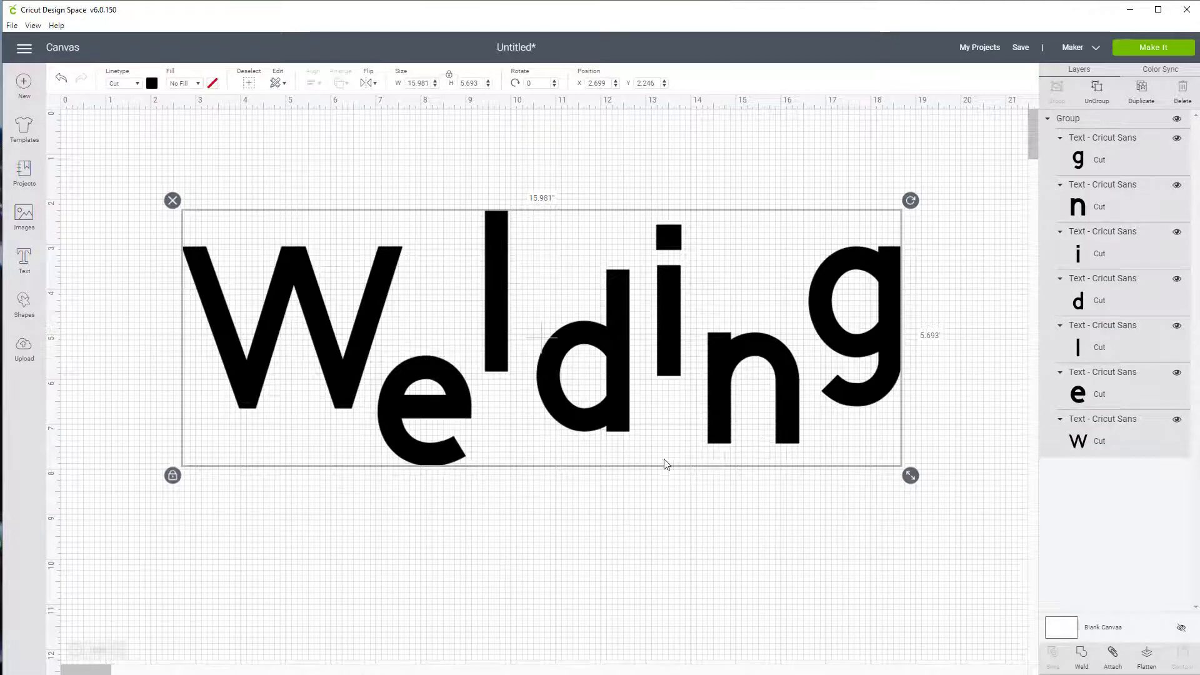
{"action": "left_click_drag", "start_coordinate": [792, 416], "coordinate": [777, 396]}
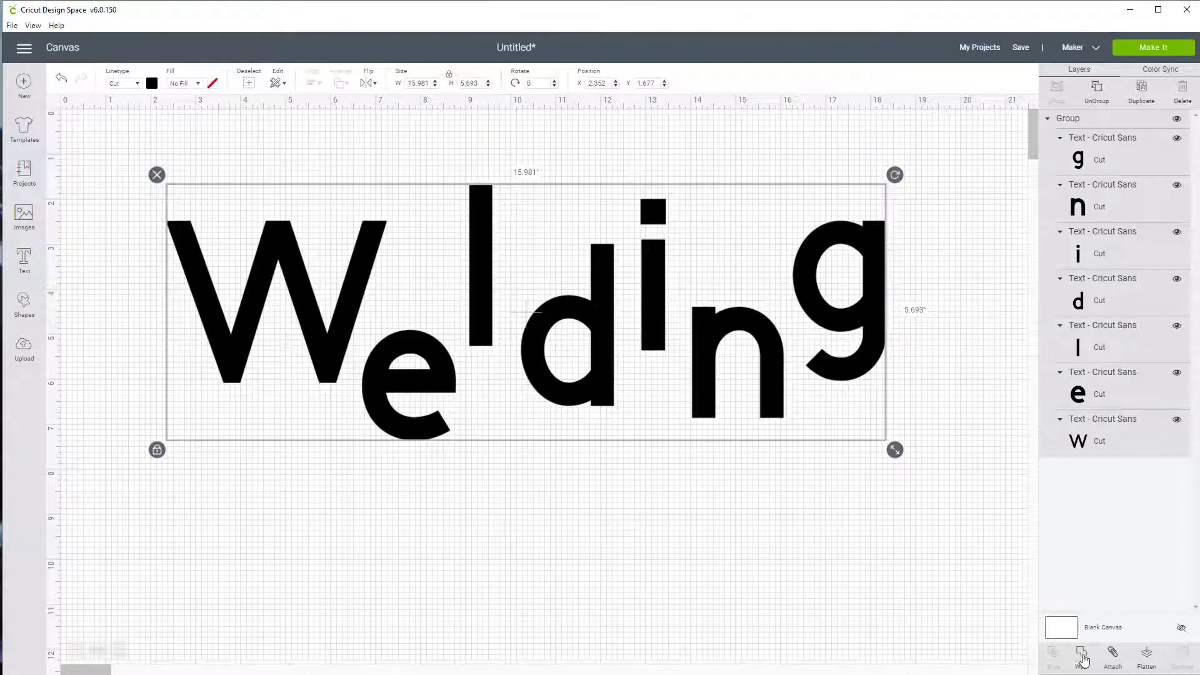
Weld the grouped letters into one shape and move it to about X 2.95, Y 0.82
{"action": "left_click", "coordinate": [1082, 657]}
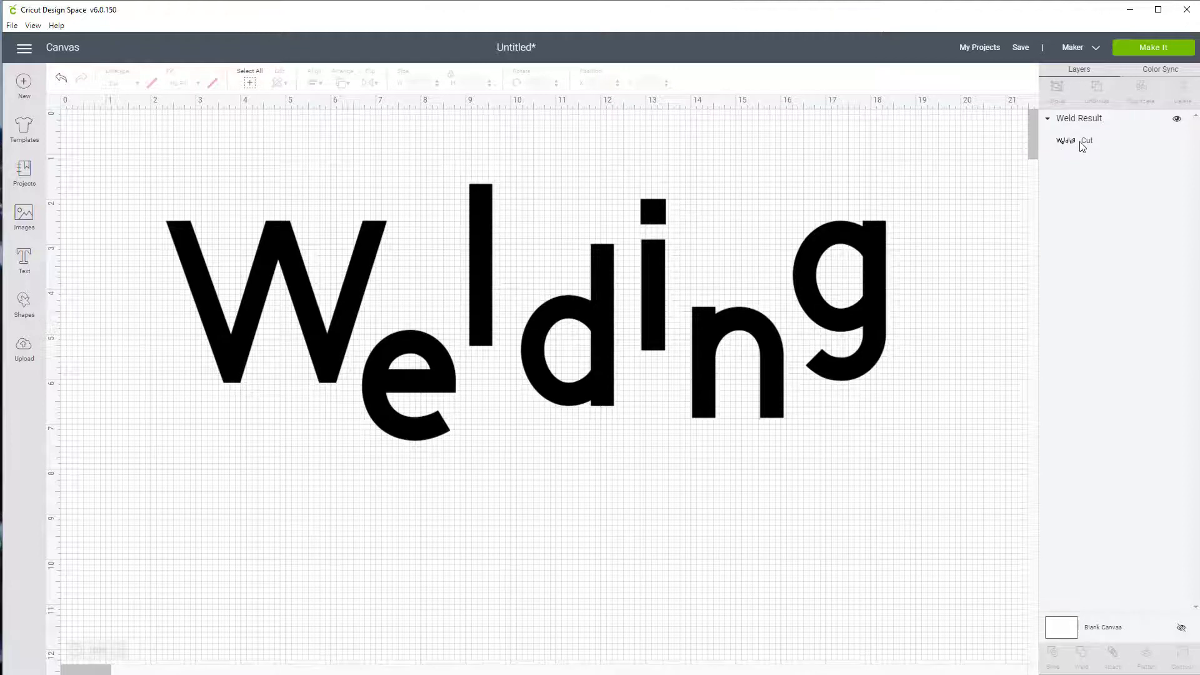
{"action": "left_click", "coordinate": [772, 356]}
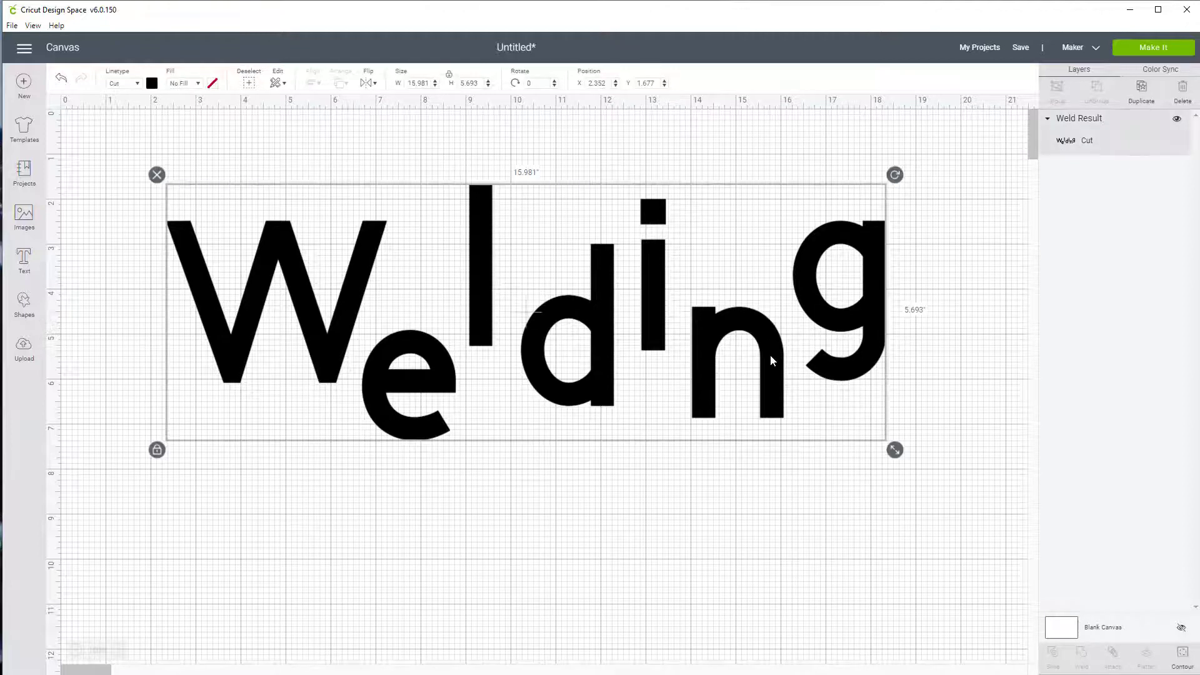
{"action": "left_click_drag", "start_coordinate": [771, 361], "coordinate": [803, 406]}
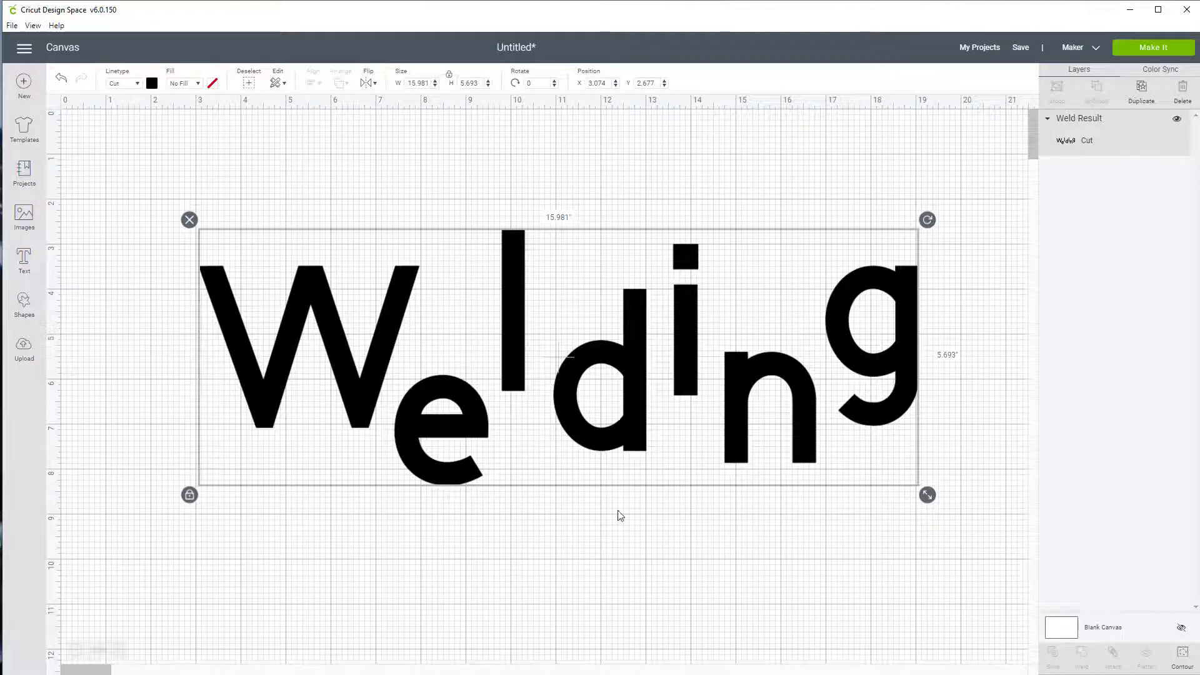
{"action": "left_click_drag", "start_coordinate": [620, 432], "coordinate": [614, 349]}
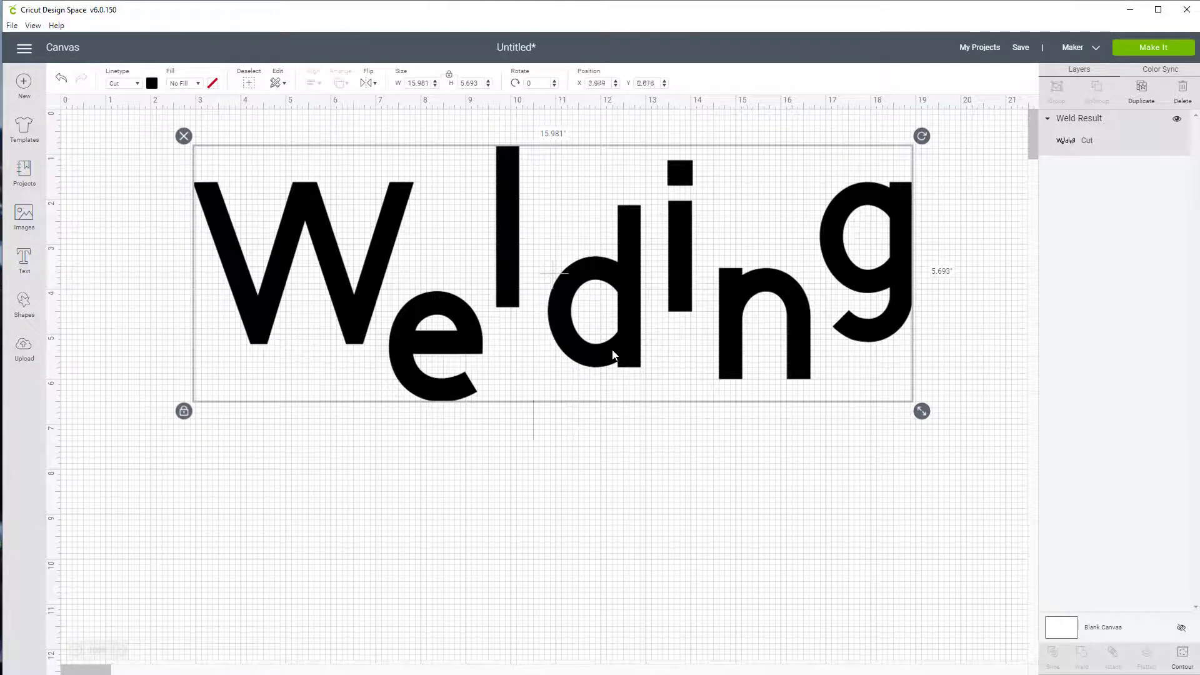
Insert a heart shape below the W of the welded word and color it red
{"action": "left_click", "coordinate": [23, 305]}
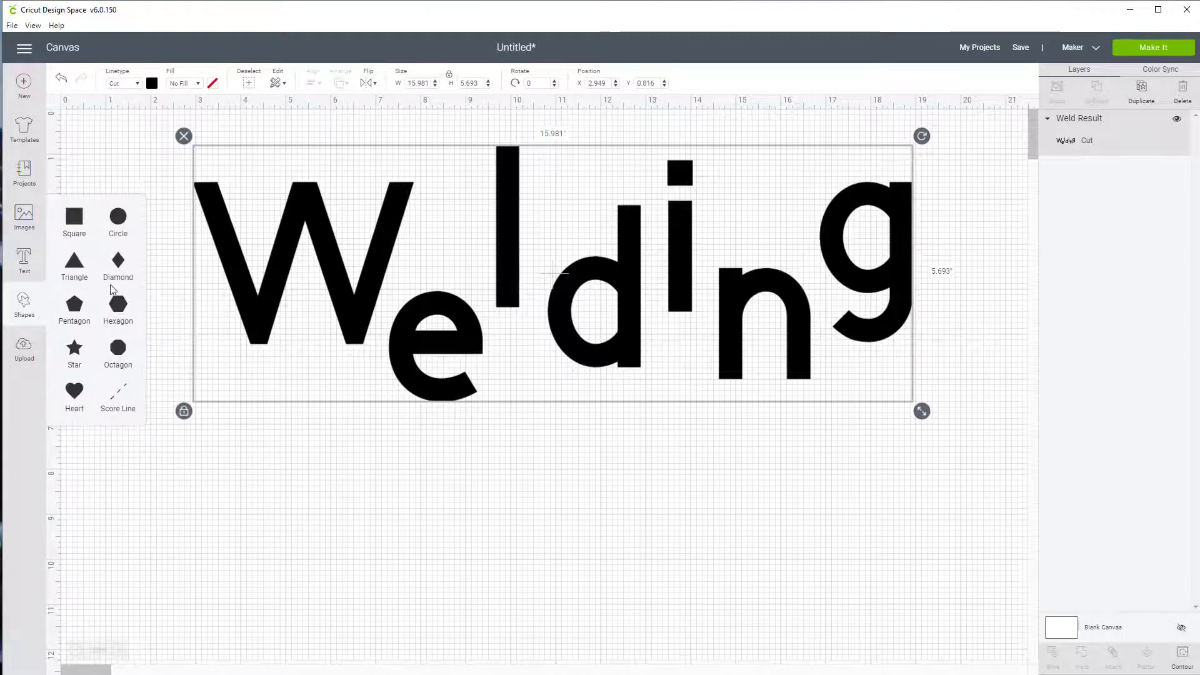
{"action": "left_click", "coordinate": [76, 393]}
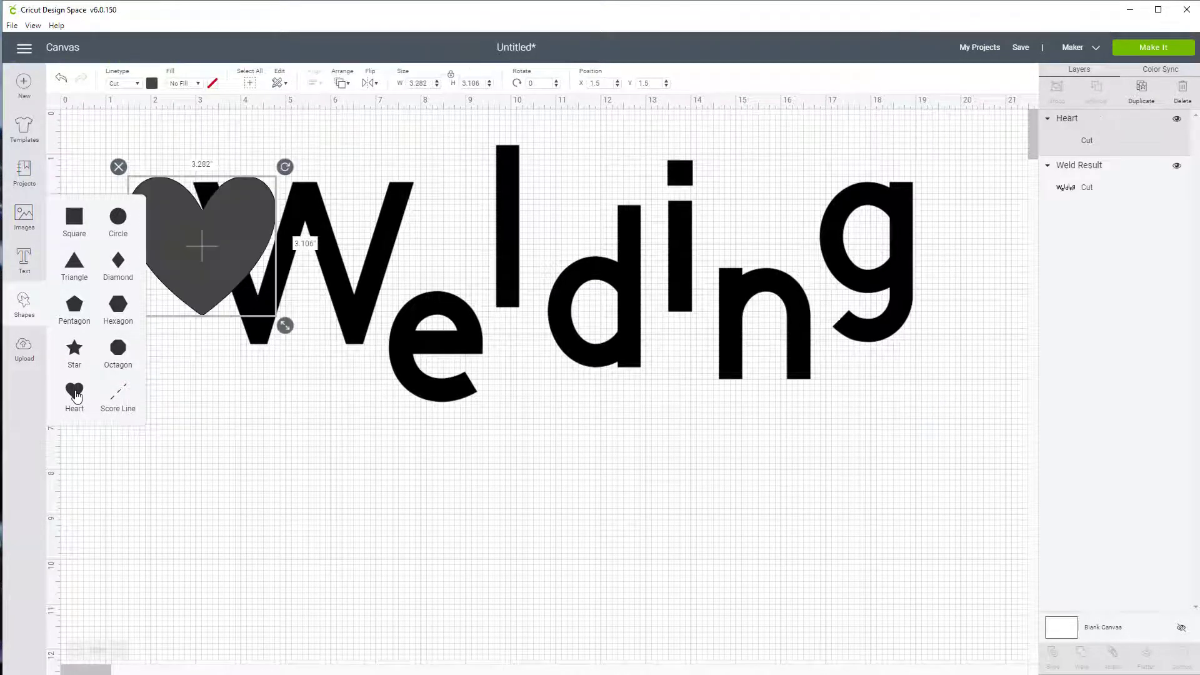
{"action": "left_click_drag", "start_coordinate": [181, 270], "coordinate": [265, 558]}
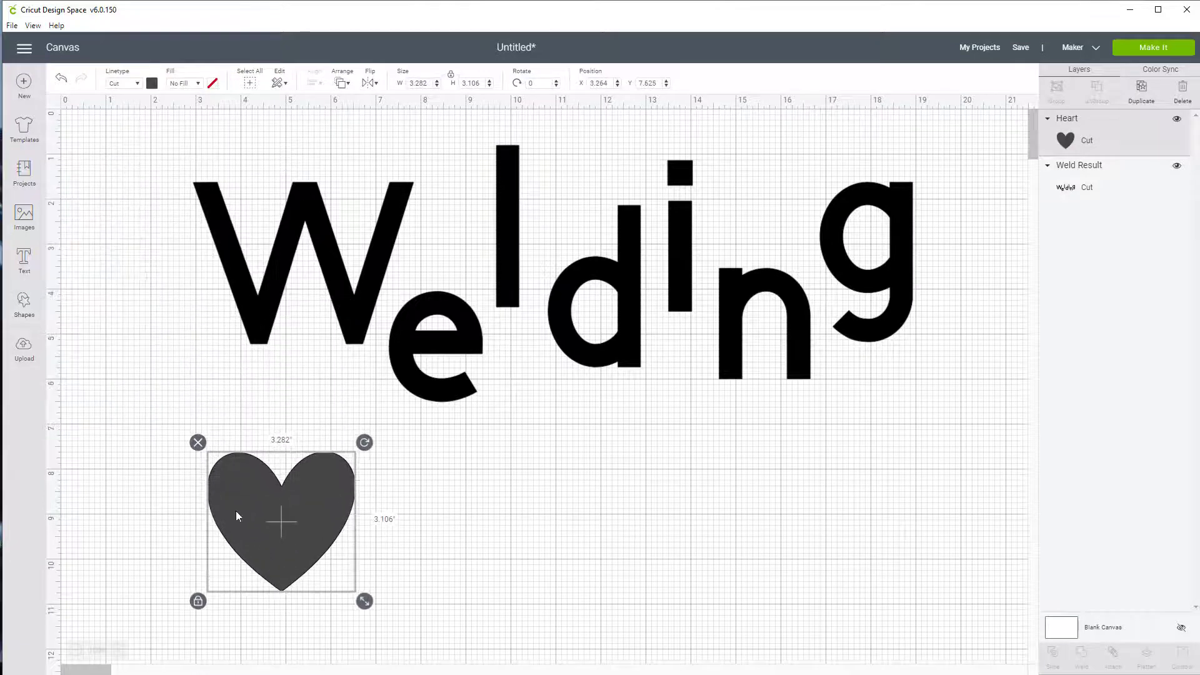
{"action": "left_click", "coordinate": [152, 84]}
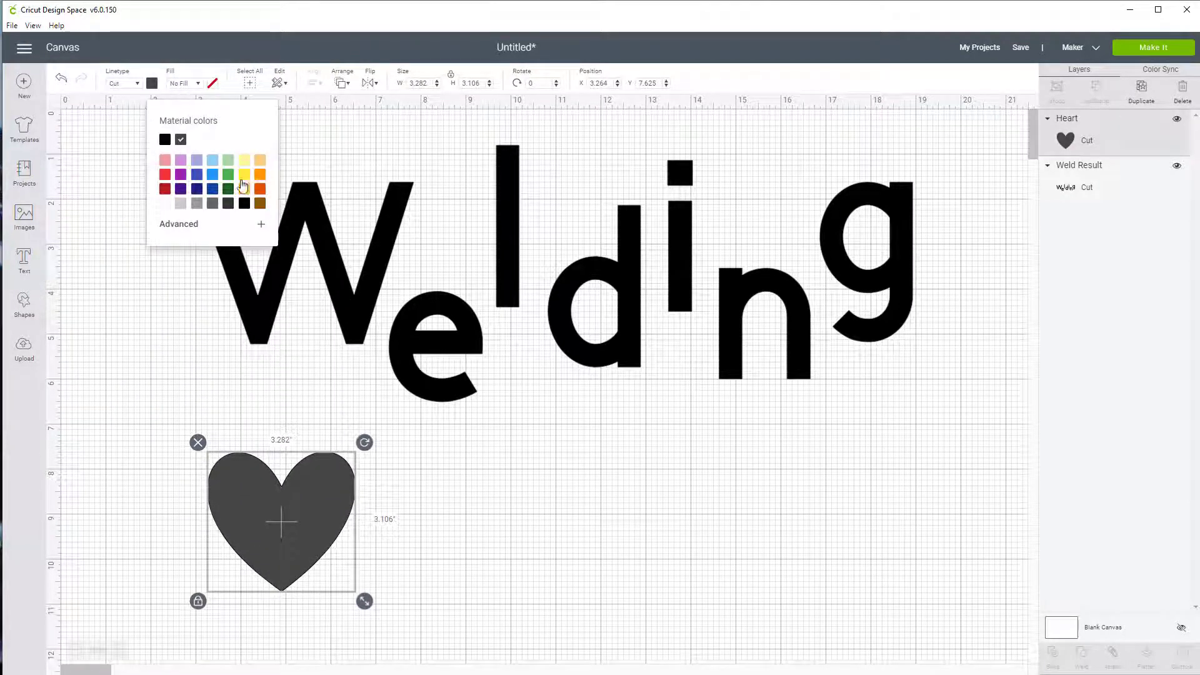
{"action": "left_click", "coordinate": [165, 175]}
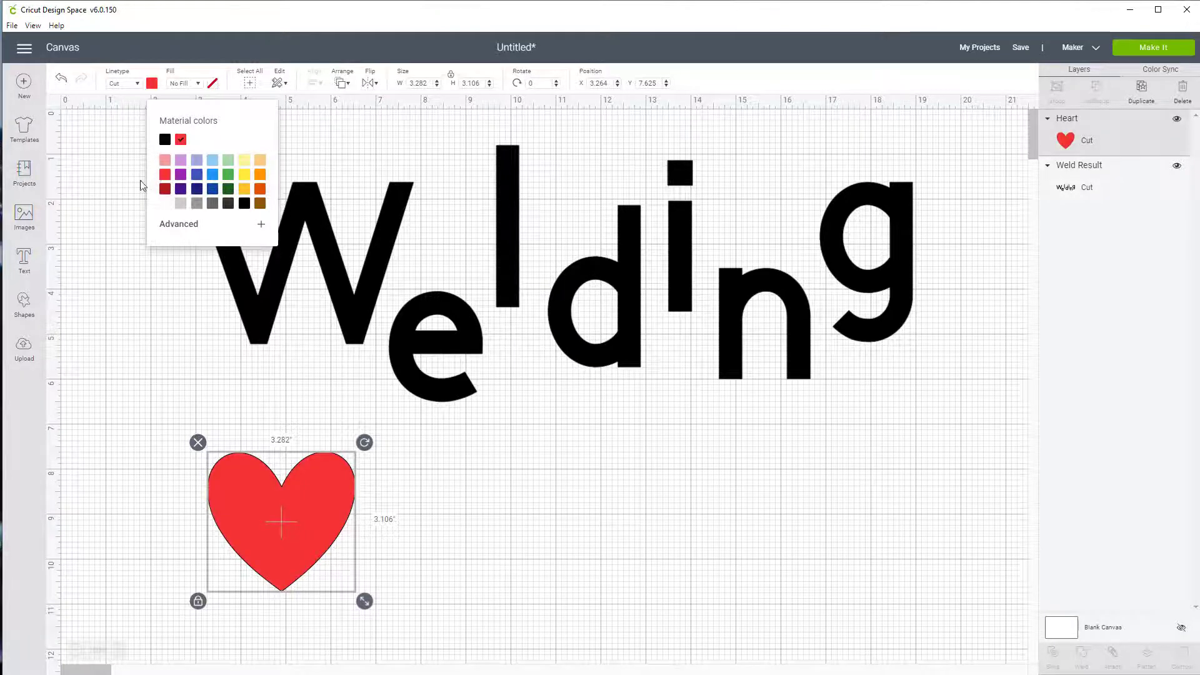
{"action": "left_click", "coordinate": [82, 274]}
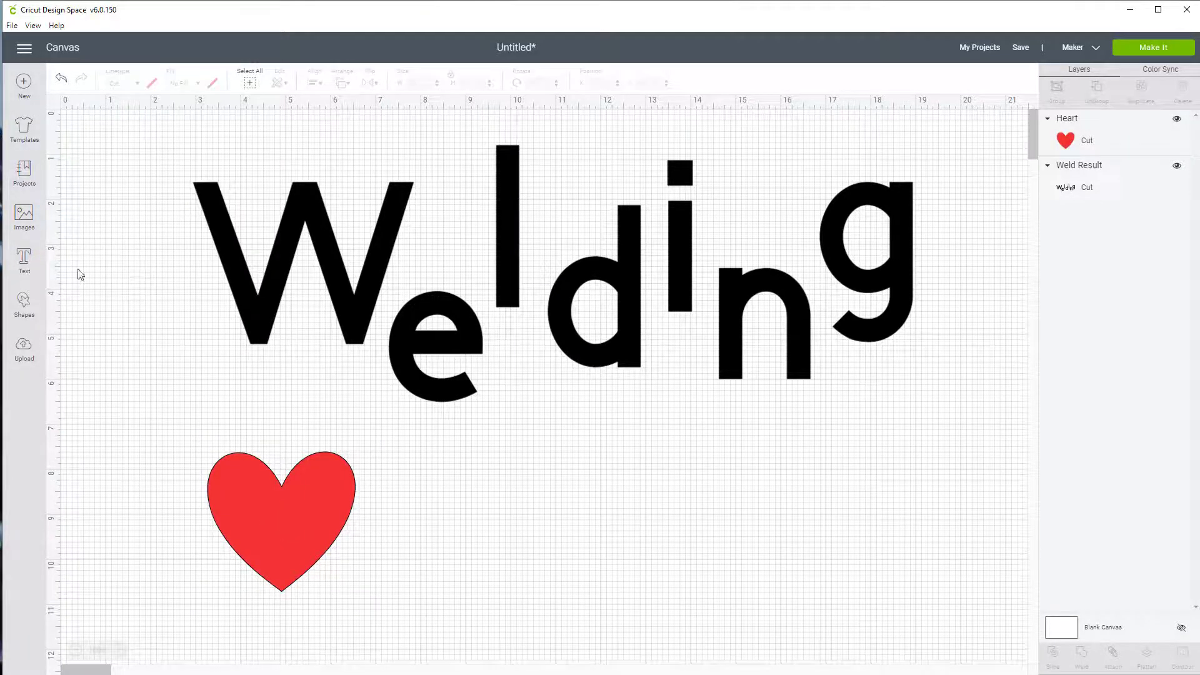
Insert a diamond shape, color it blue and place it beside the heart's lower right edge
{"action": "left_click", "coordinate": [23, 306]}
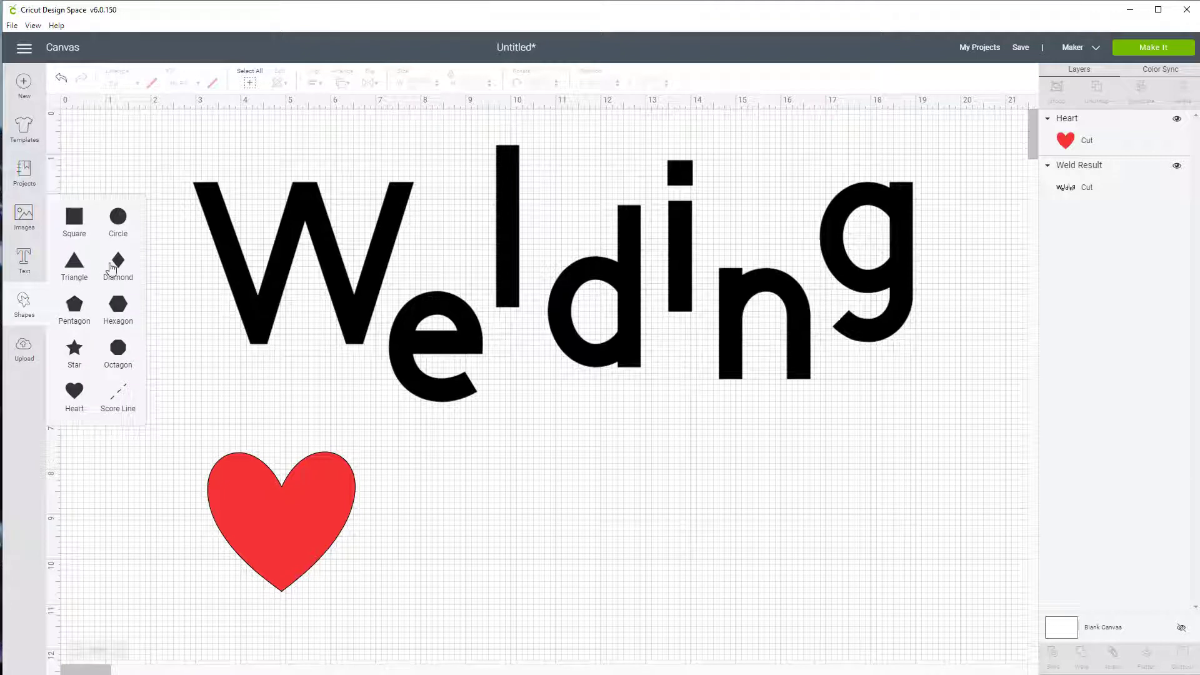
{"action": "left_click", "coordinate": [117, 266]}
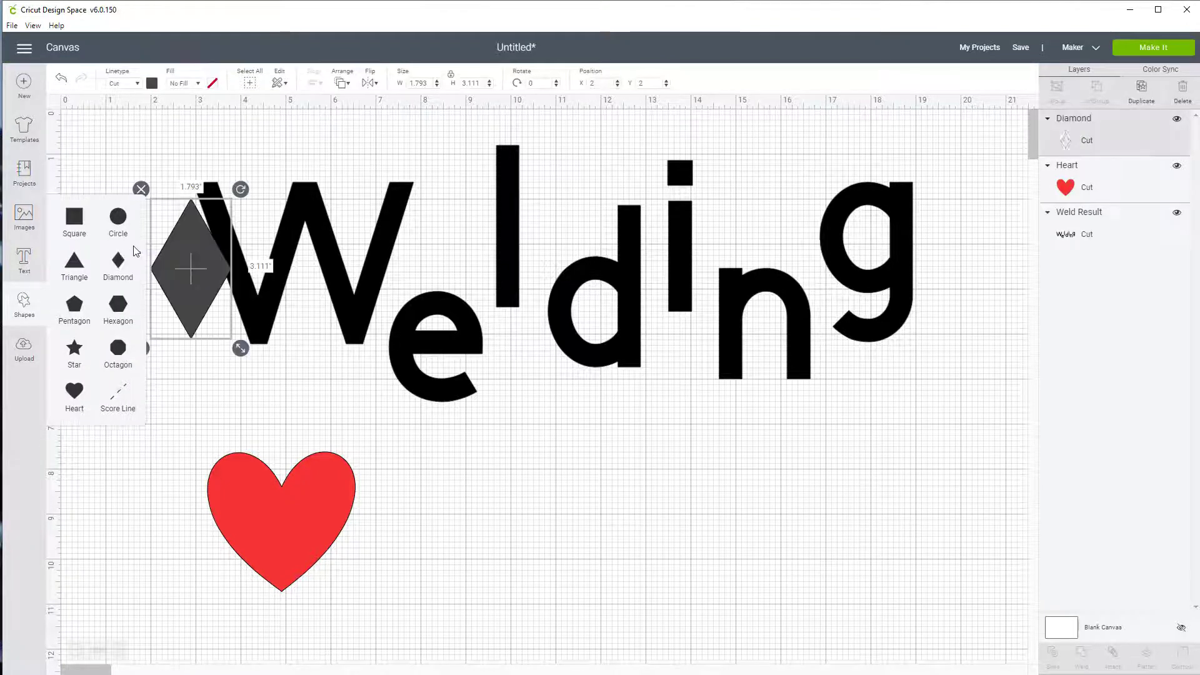
{"action": "left_click", "coordinate": [152, 83]}
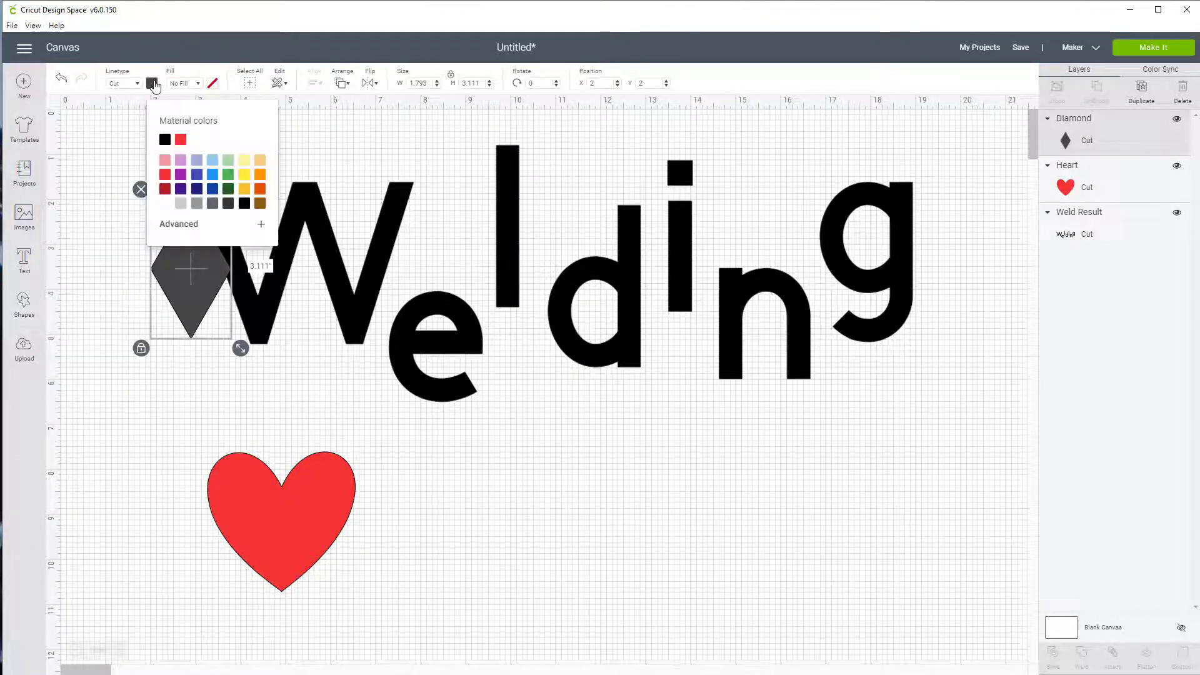
{"action": "left_click", "coordinate": [199, 175]}
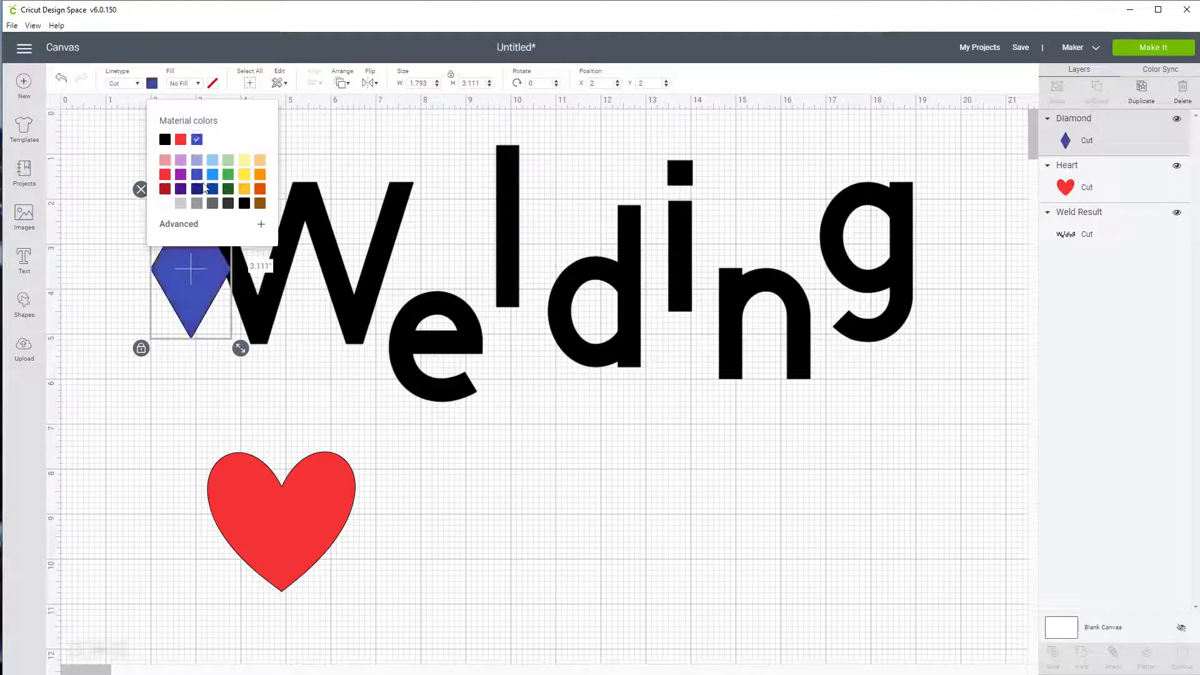
{"action": "left_click_drag", "start_coordinate": [198, 286], "coordinate": [381, 580]}
{"action": "left_click", "coordinate": [592, 580]}
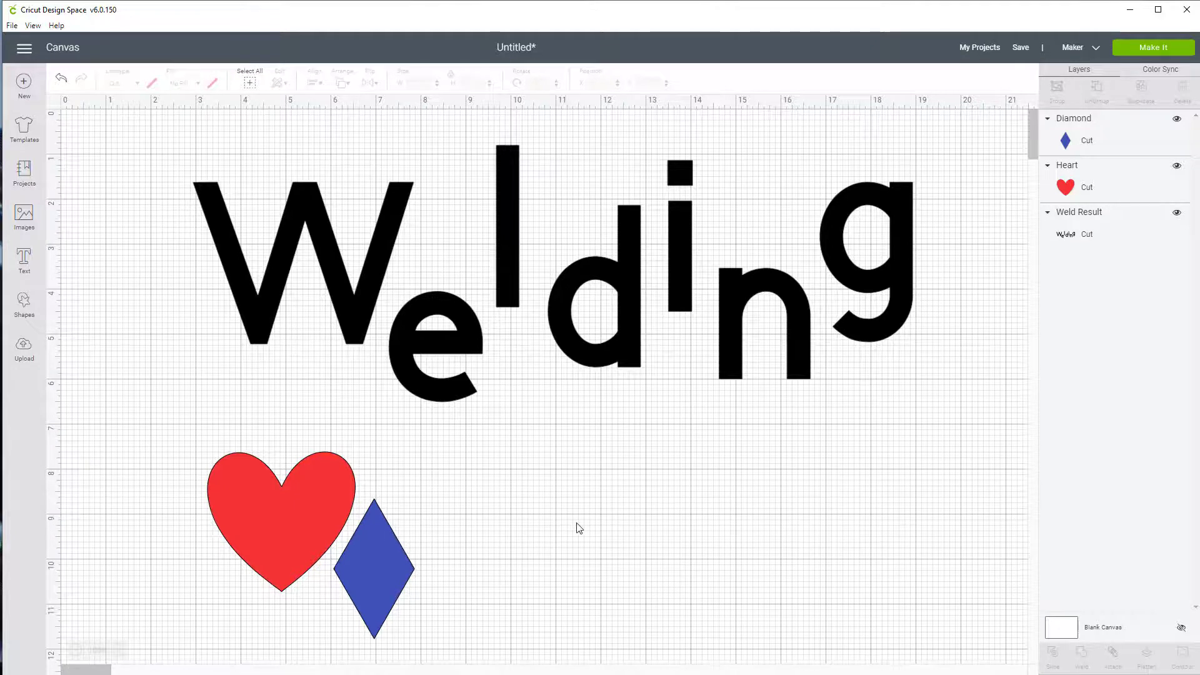
Add the text "Heart" and place it just beneath the heart shape at about X 3.24, Y 10.65
{"action": "scroll", "coordinate": [576, 525], "scroll_direction": "down", "scroll_amount": 2}
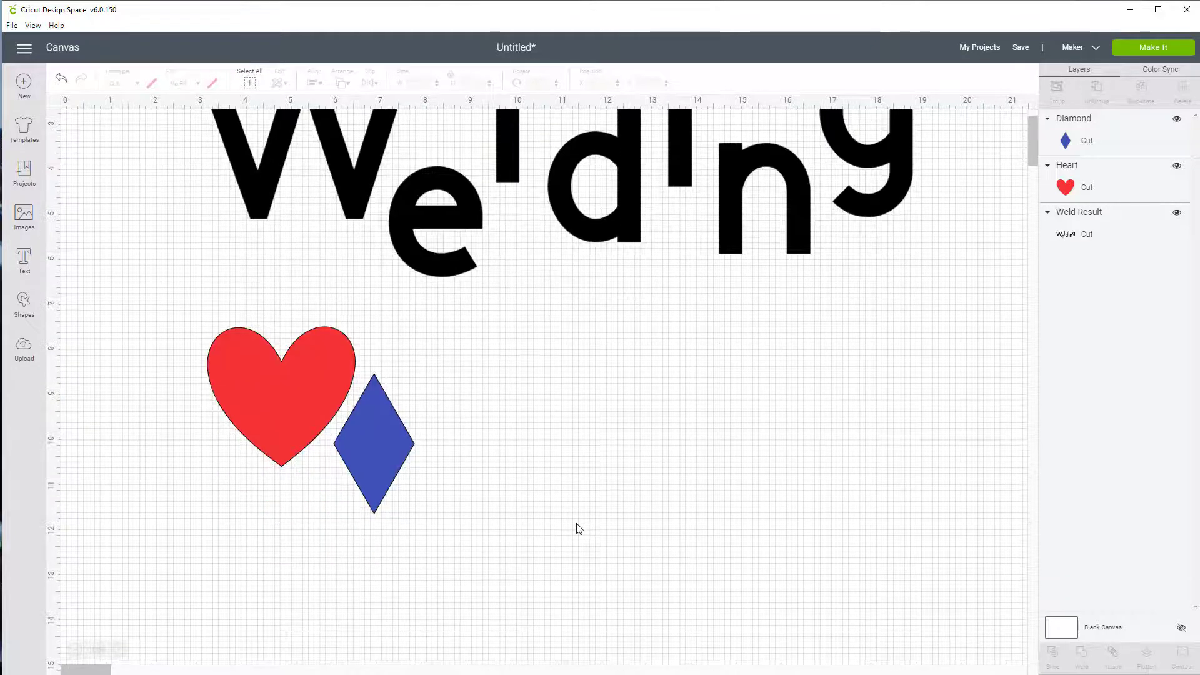
{"action": "left_click", "coordinate": [25, 262]}
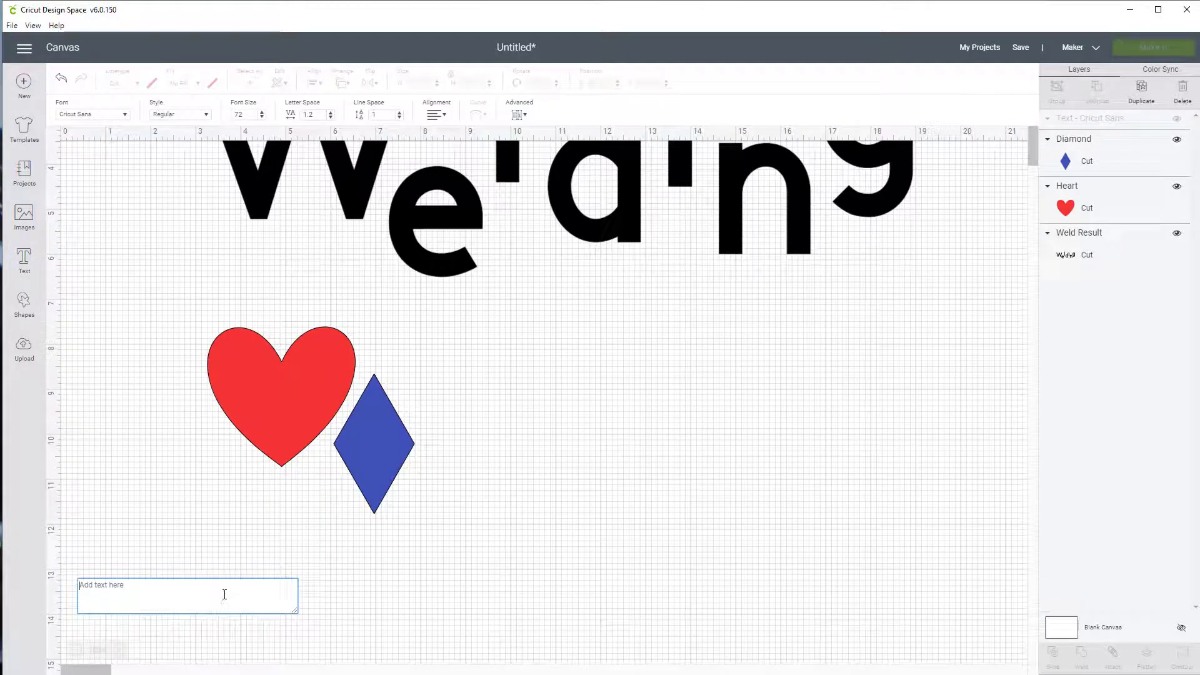
{"action": "type", "text": "Hea"}
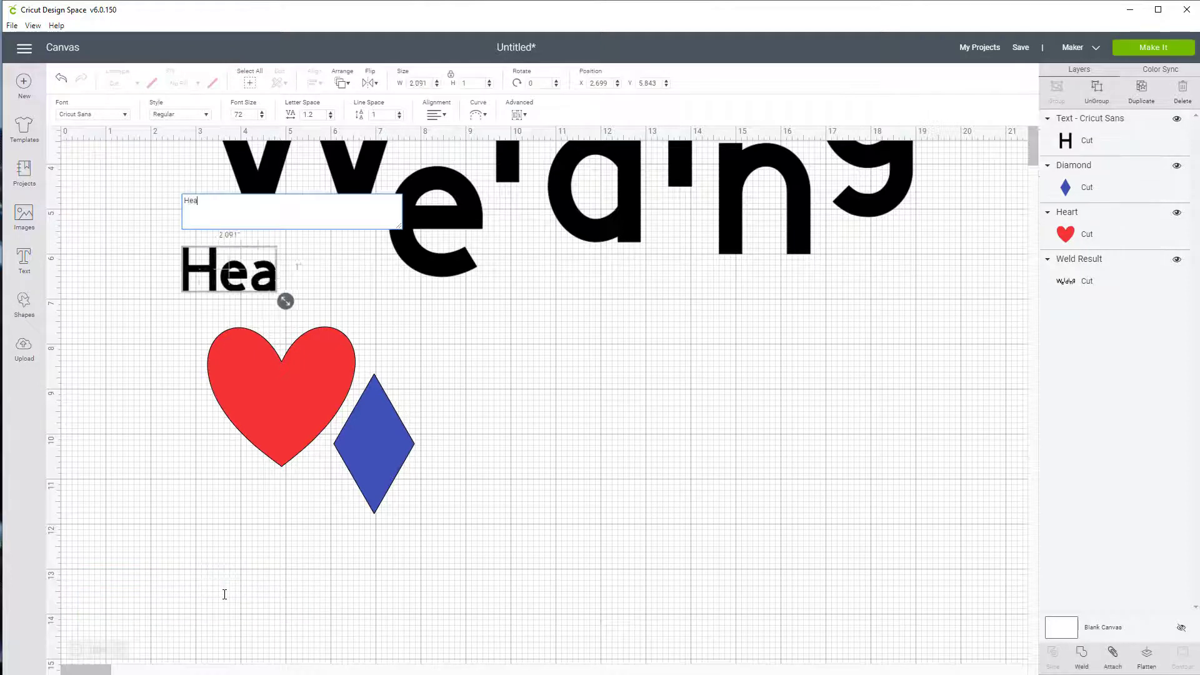
{"action": "type", "text": "rt"}
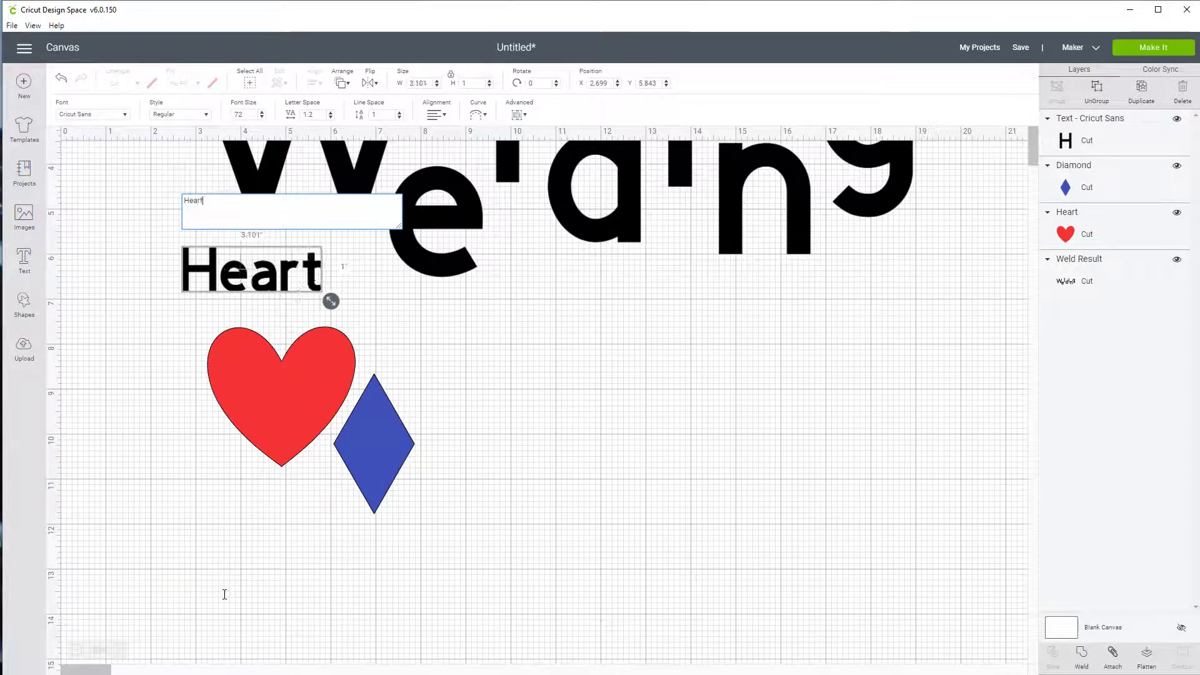
{"action": "left_click_drag", "start_coordinate": [289, 289], "coordinate": [315, 503]}
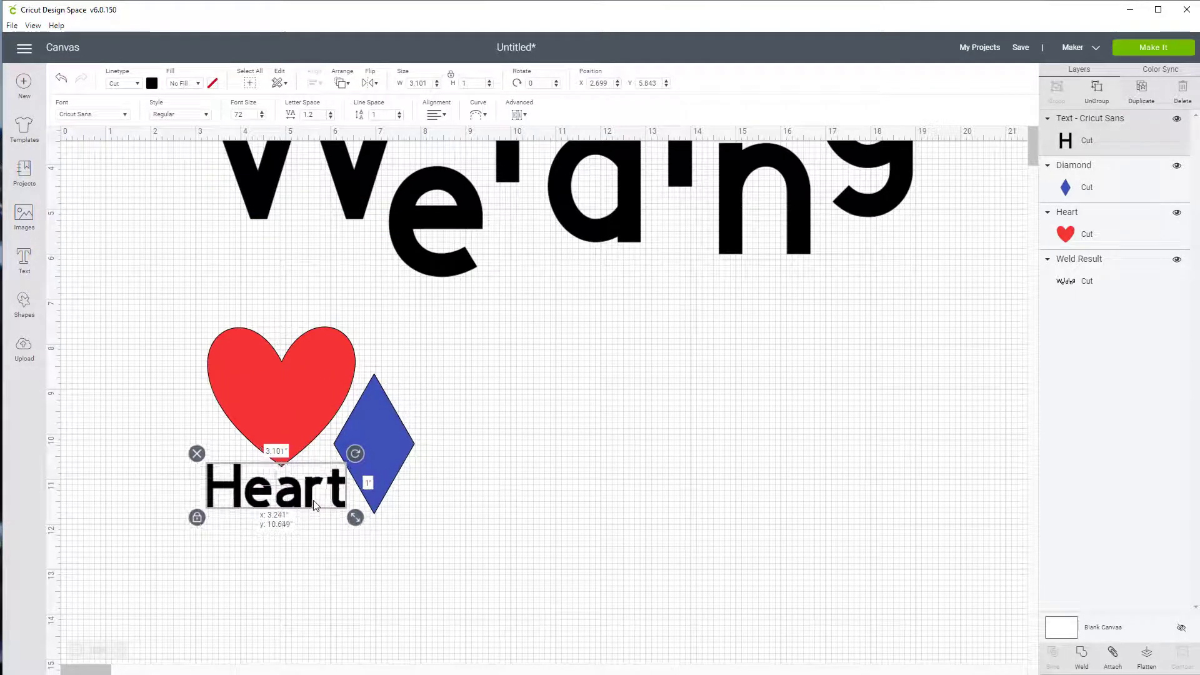
Color the "Heart" text golden yellow
{"action": "left_click", "coordinate": [156, 83]}
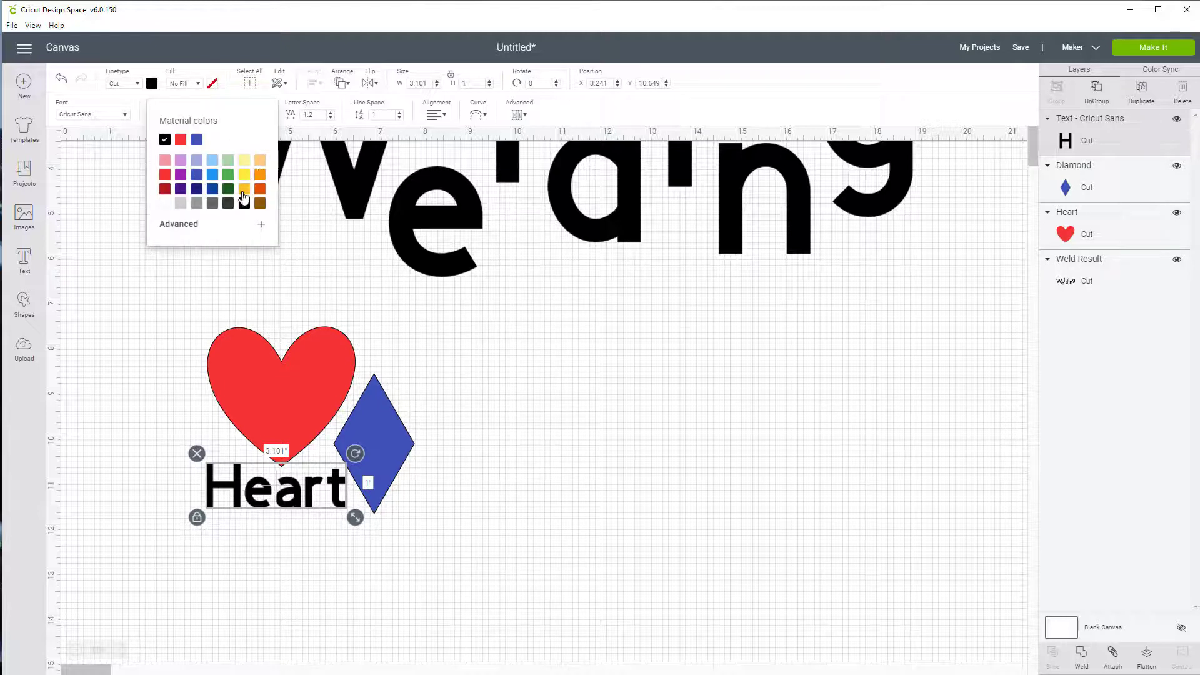
{"action": "left_click", "coordinate": [244, 198]}
{"action": "left_click", "coordinate": [552, 458]}
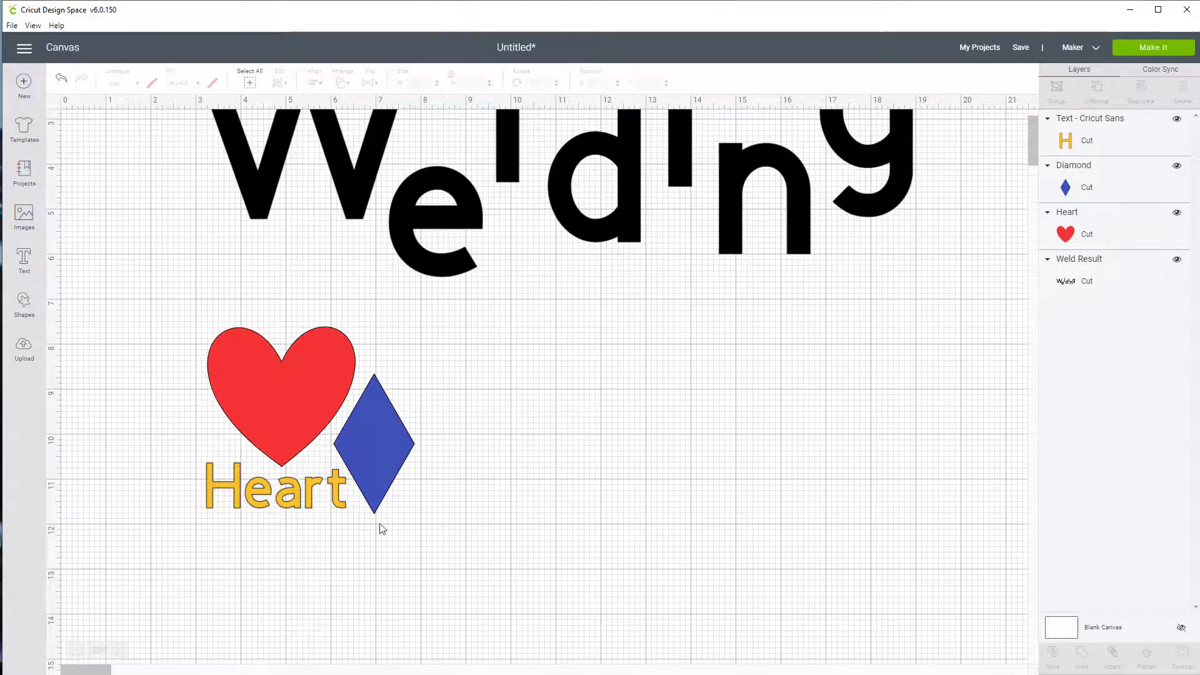
Weld the heart, diamond and "Heart" text into one shape and move it to about X 8.49, Y 8.58
{"action": "left_click_drag", "start_coordinate": [125, 301], "coordinate": [427, 551]}
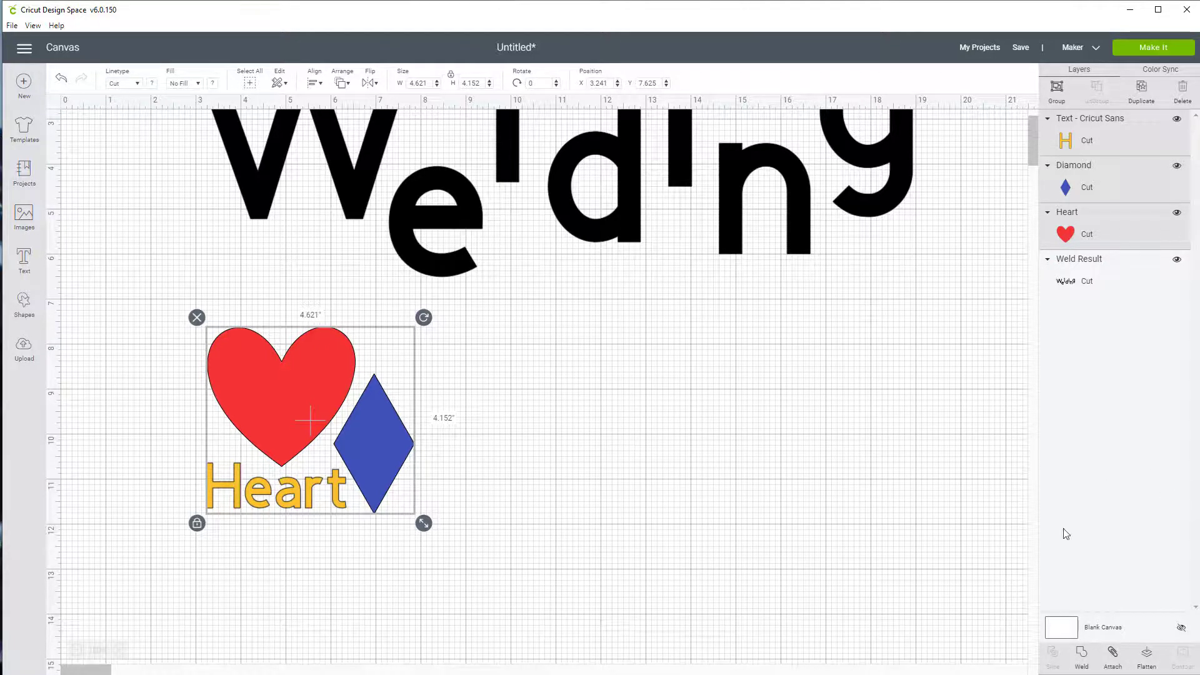
{"action": "left_click", "coordinate": [1081, 655]}
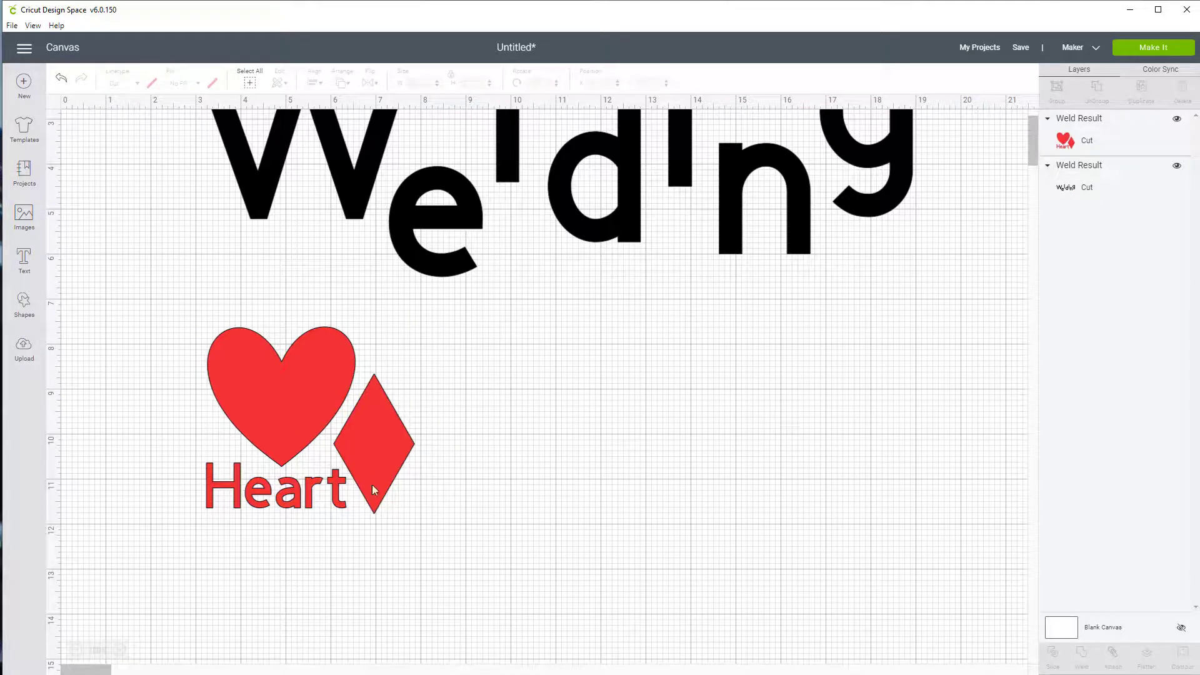
{"action": "left_click_drag", "start_coordinate": [303, 377], "coordinate": [811, 365]}
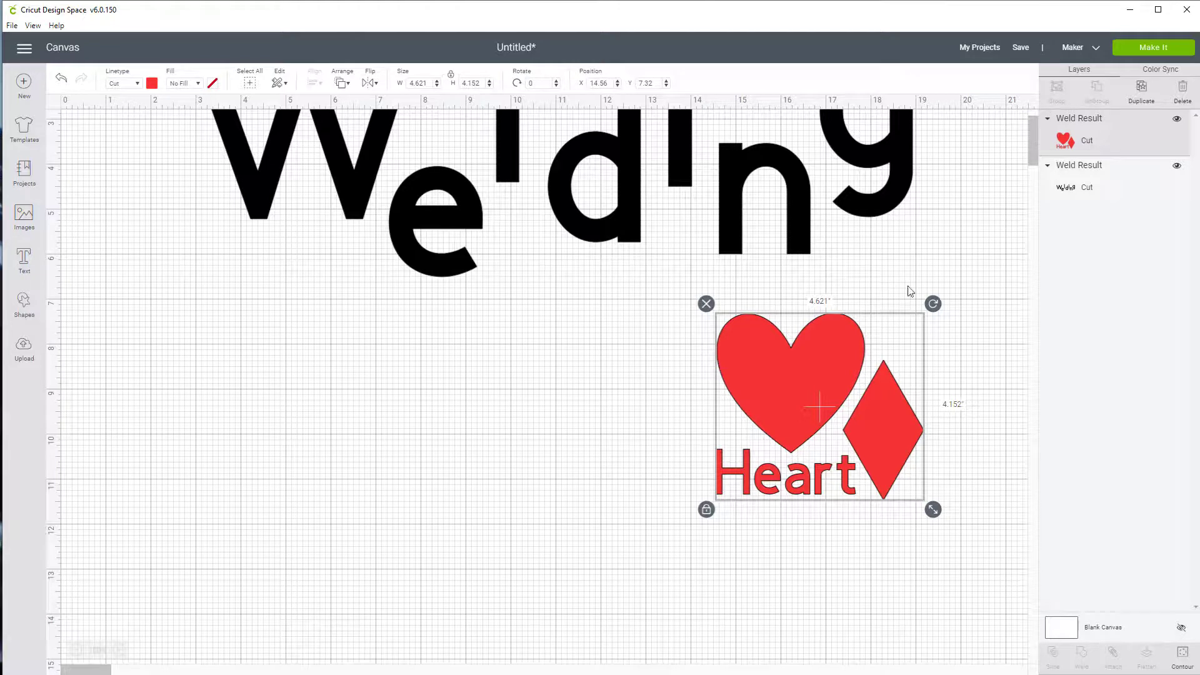
{"action": "left_click_drag", "start_coordinate": [804, 383], "coordinate": [532, 440]}
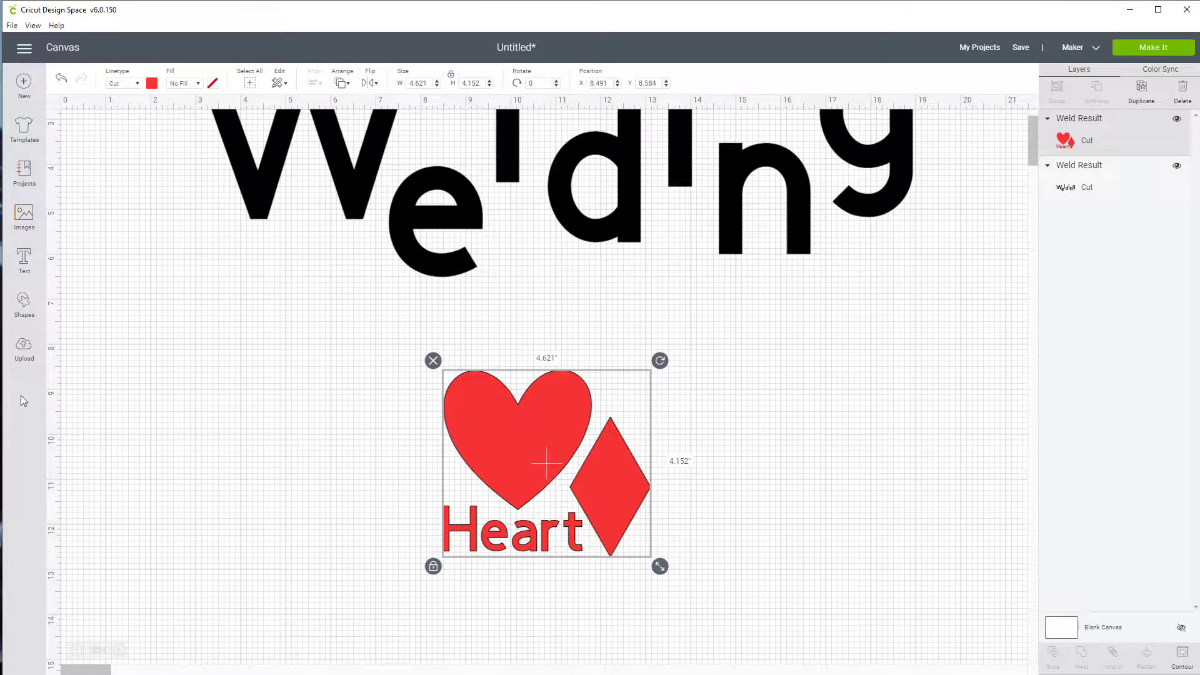
Insert a pentagon, place it at about X 15.63, Y 7.93 below the end of the welded word, and color it light purple
{"action": "left_click", "coordinate": [24, 303]}
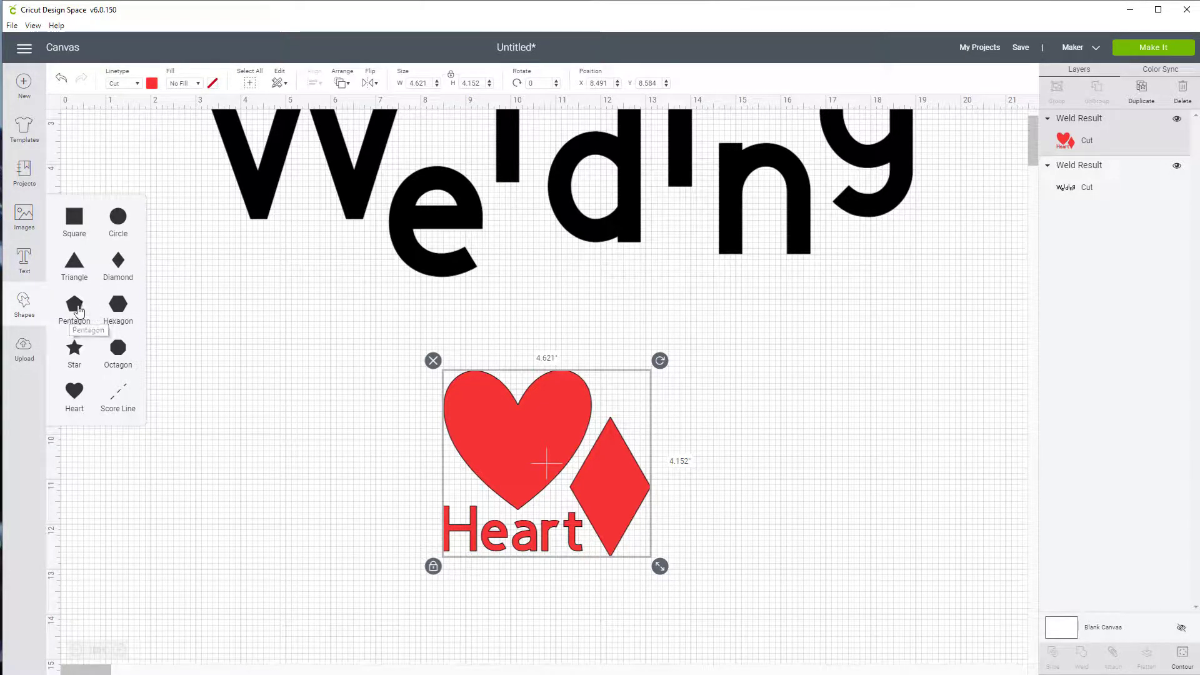
{"action": "left_click", "coordinate": [70, 304]}
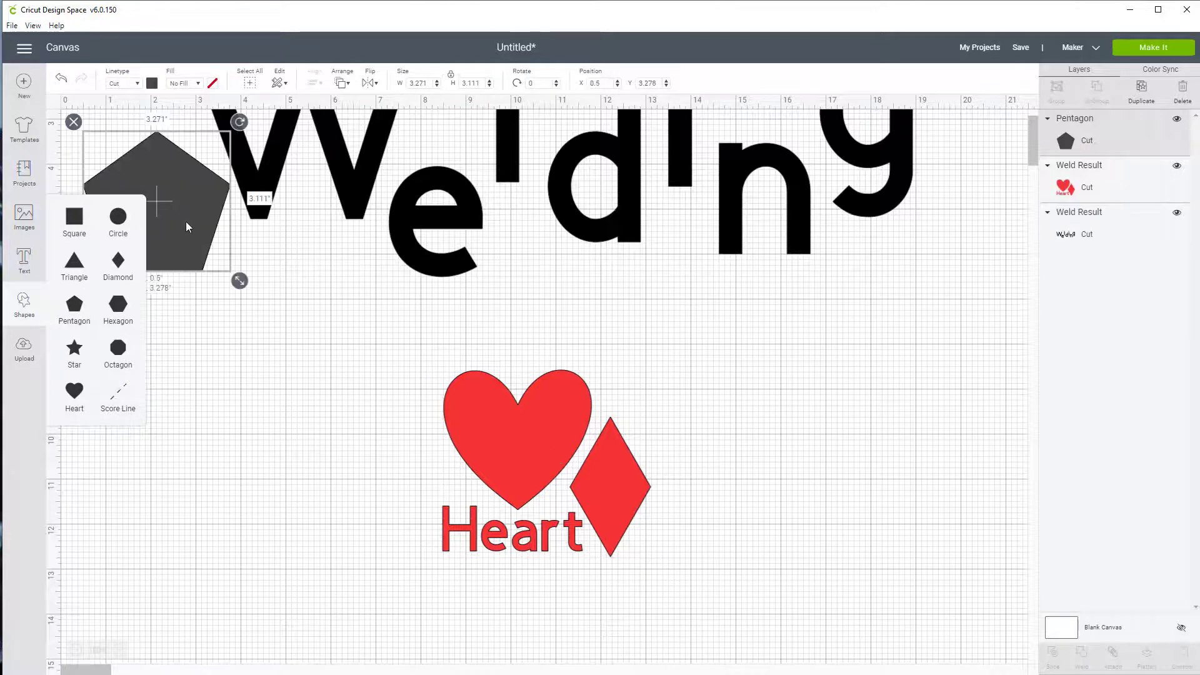
{"action": "left_click_drag", "start_coordinate": [183, 223], "coordinate": [860, 420]}
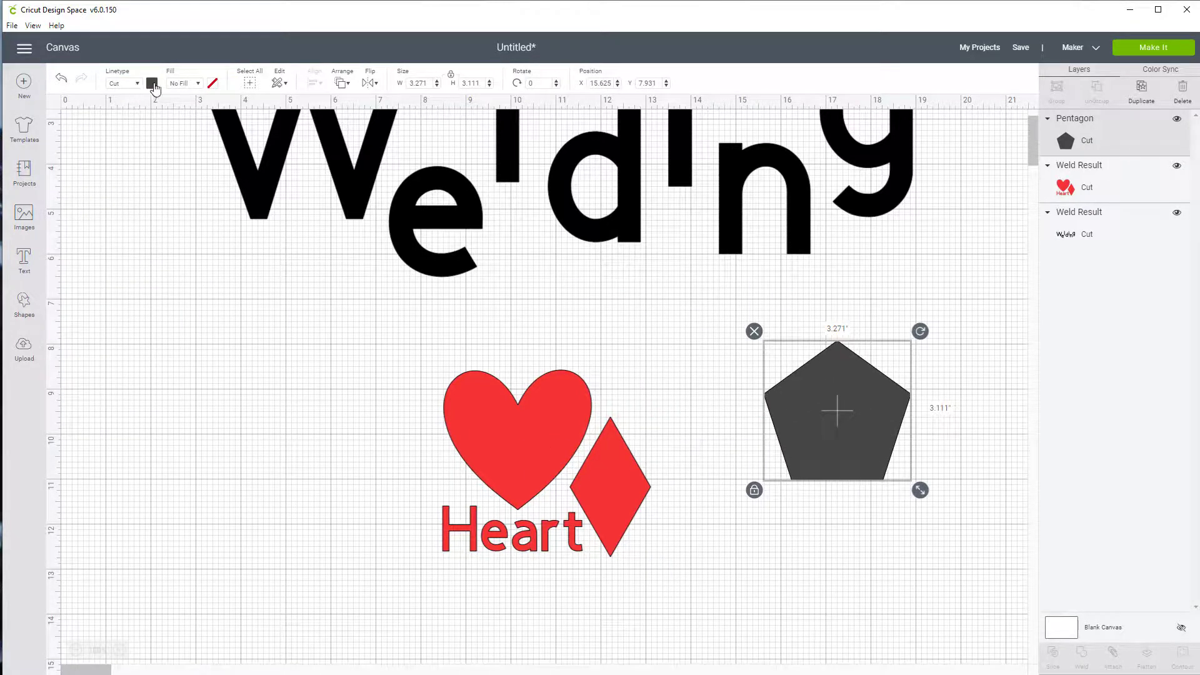
{"action": "left_click", "coordinate": [152, 83]}
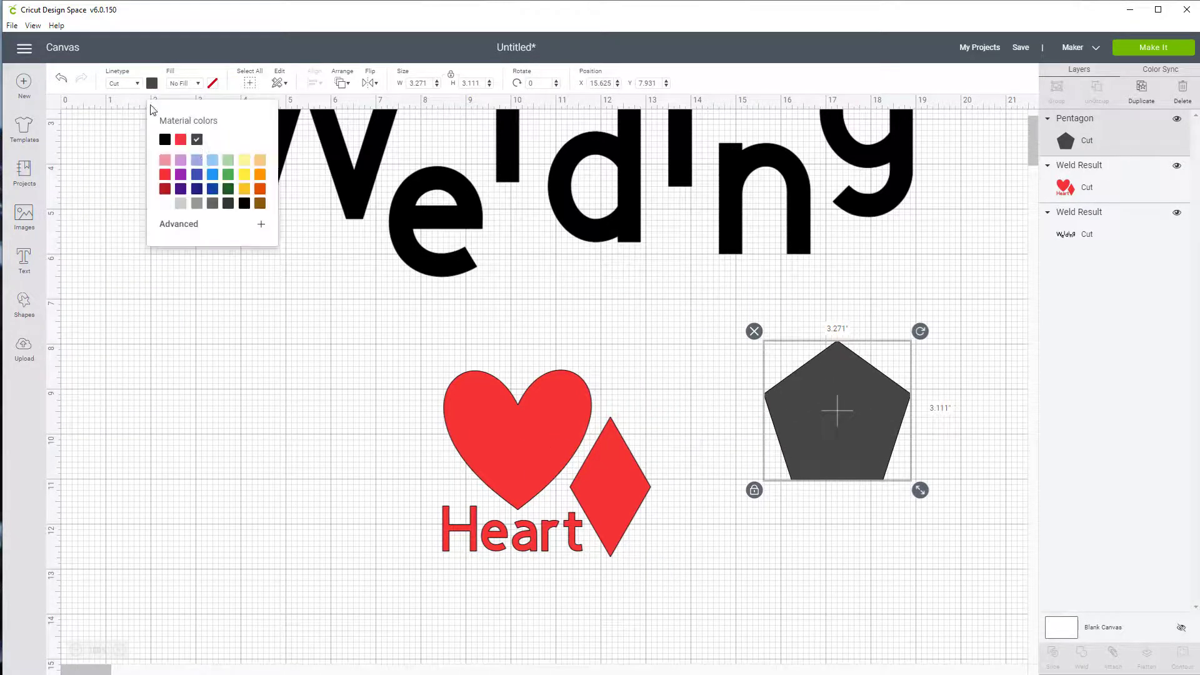
{"action": "left_click", "coordinate": [181, 160]}
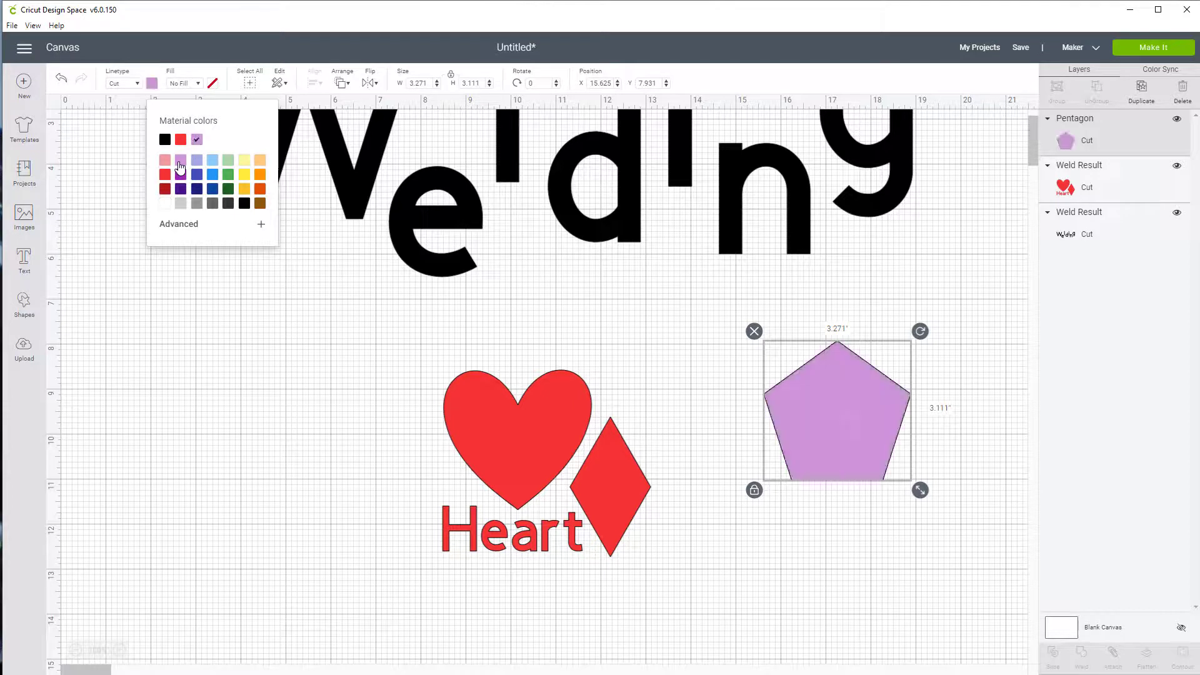
Insert a star, color it yellow and place it just below the pentagon at about X 16.56, Y 11.03
{"action": "left_click", "coordinate": [24, 307]}
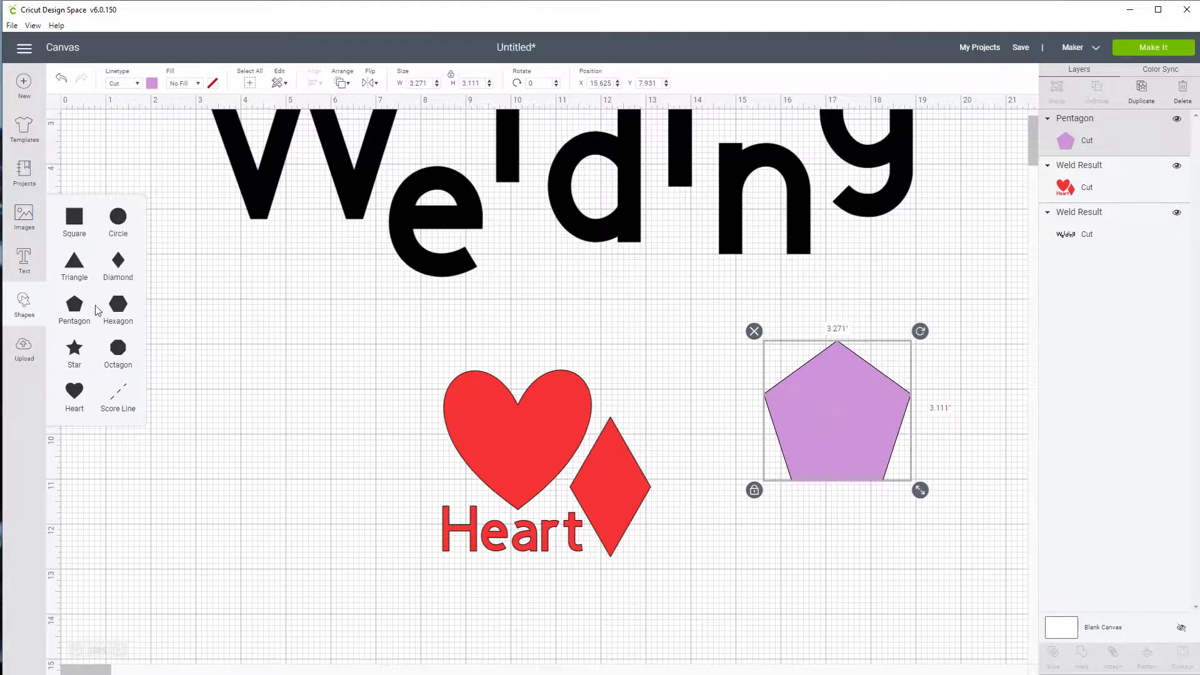
{"action": "left_click", "coordinate": [79, 355]}
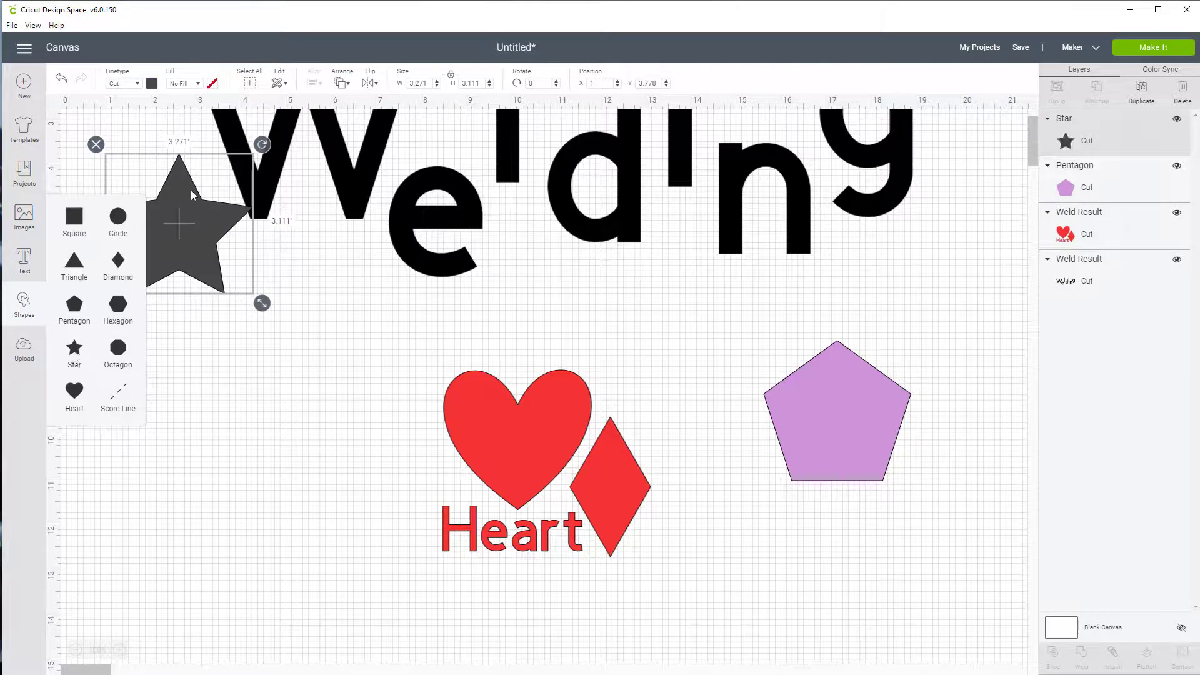
{"action": "left_click", "coordinate": [151, 84]}
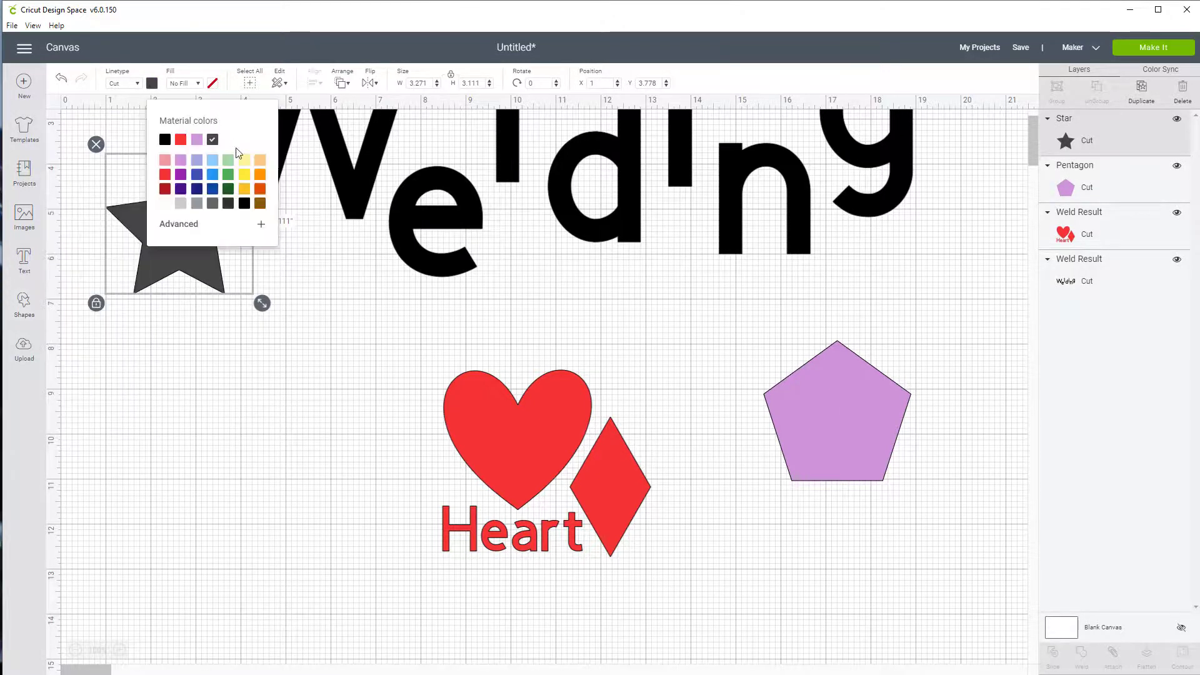
{"action": "left_click", "coordinate": [244, 174]}
{"action": "left_click_drag", "start_coordinate": [208, 275], "coordinate": [846, 537]}
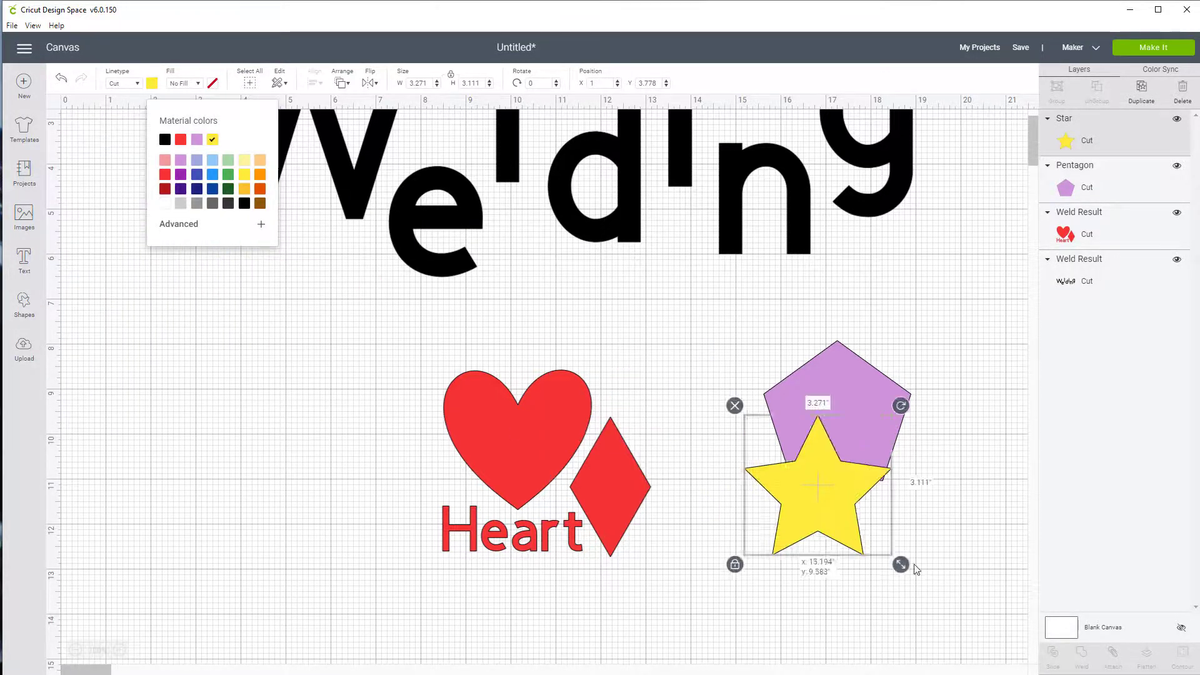
{"action": "left_click_drag", "start_coordinate": [916, 569], "coordinate": [980, 633]}
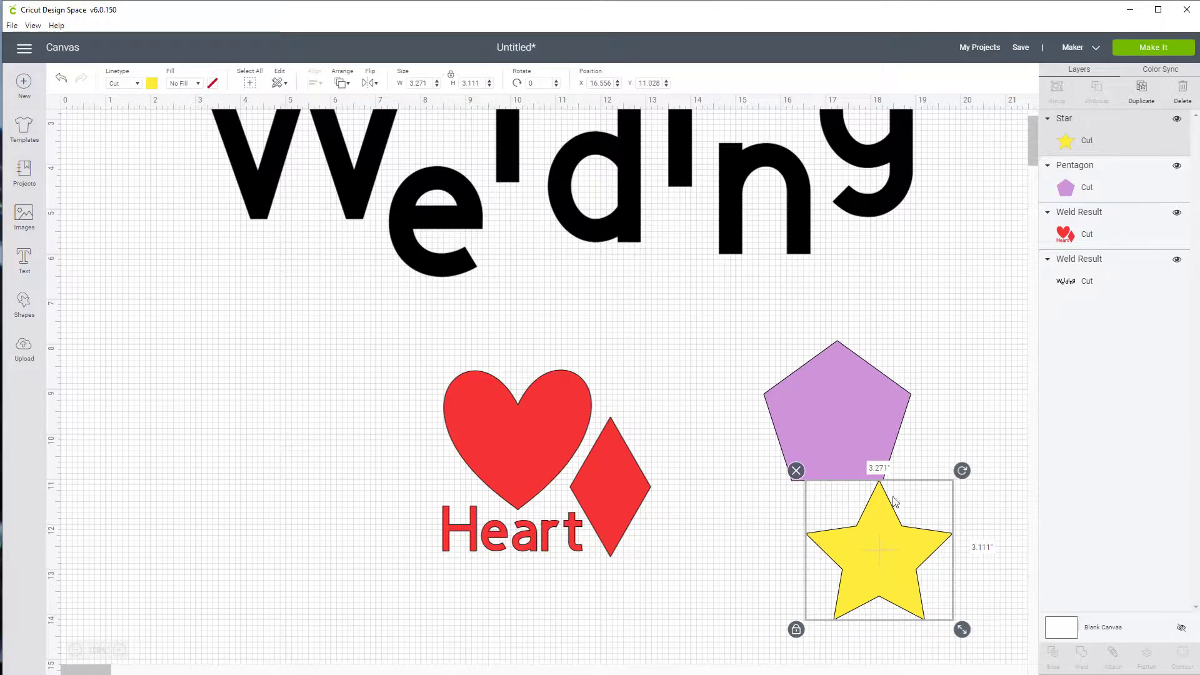
Shrink the star to about 2.53 wide and overlap it on the pentagon's lower right corner at about X 16.85, Y 9.44
{"action": "left_click_drag", "start_coordinate": [964, 629], "coordinate": [931, 592]}
{"action": "left_click_drag", "start_coordinate": [876, 539], "coordinate": [879, 472]}
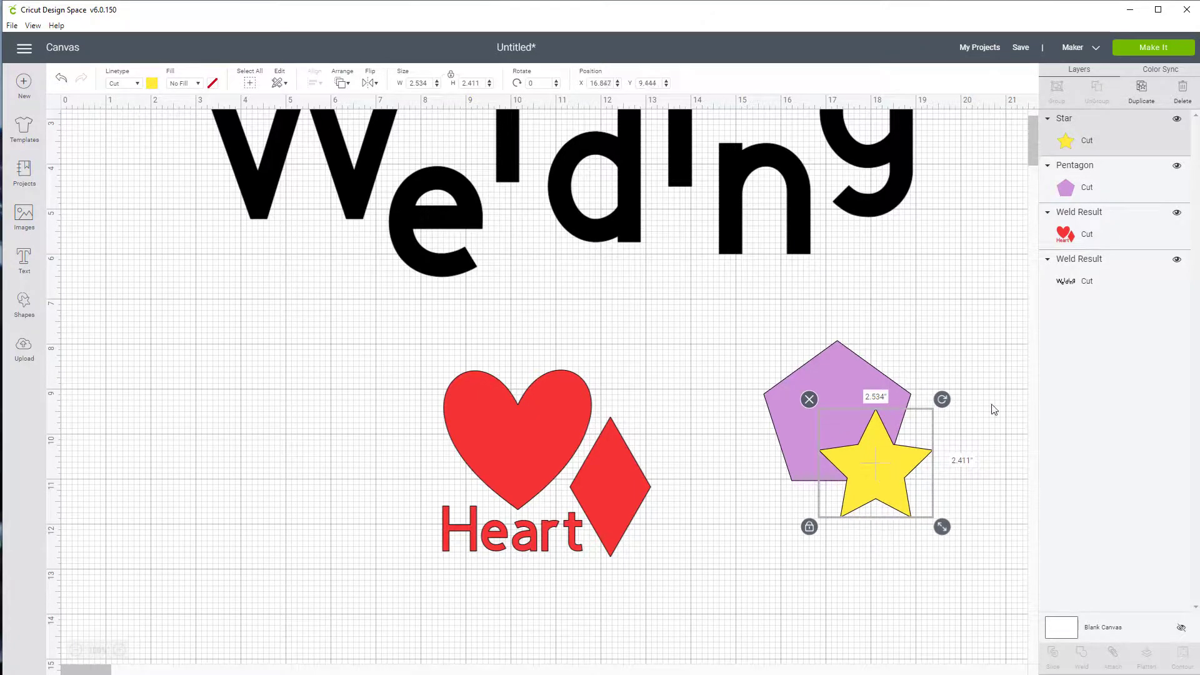
{"action": "left_click", "coordinate": [995, 409]}
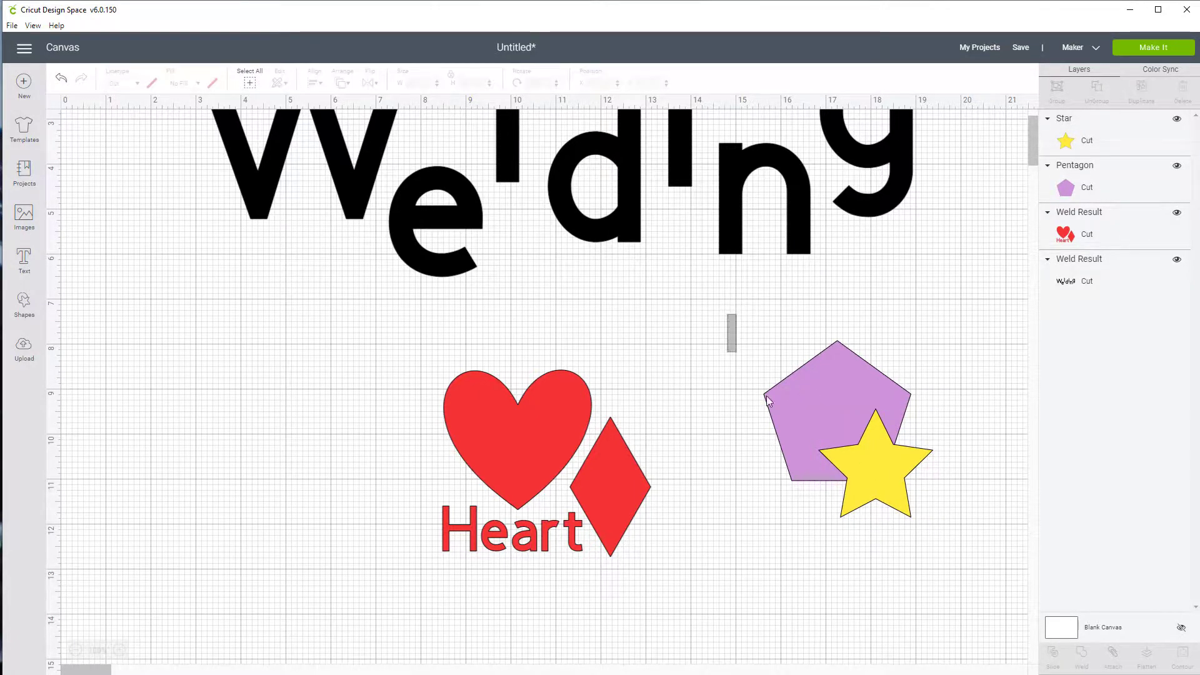
Weld the overlapping pentagon and star into one shape
{"action": "left_click_drag", "start_coordinate": [768, 400], "coordinate": [956, 564]}
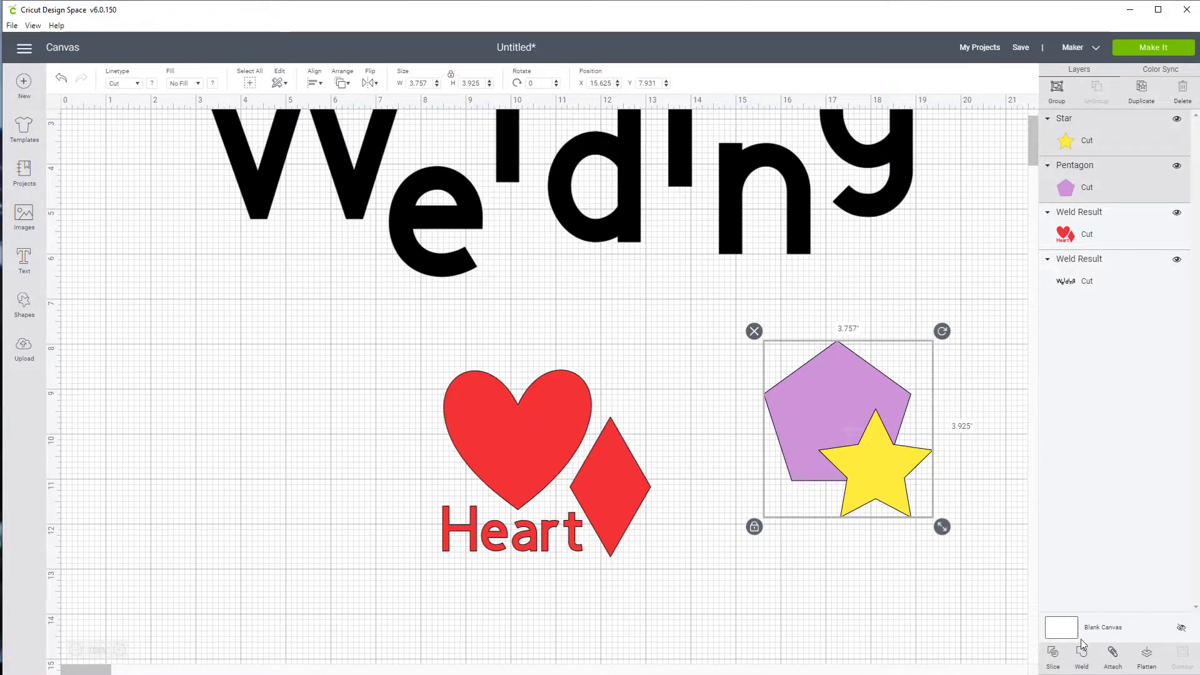
{"action": "left_click", "coordinate": [1081, 655]}
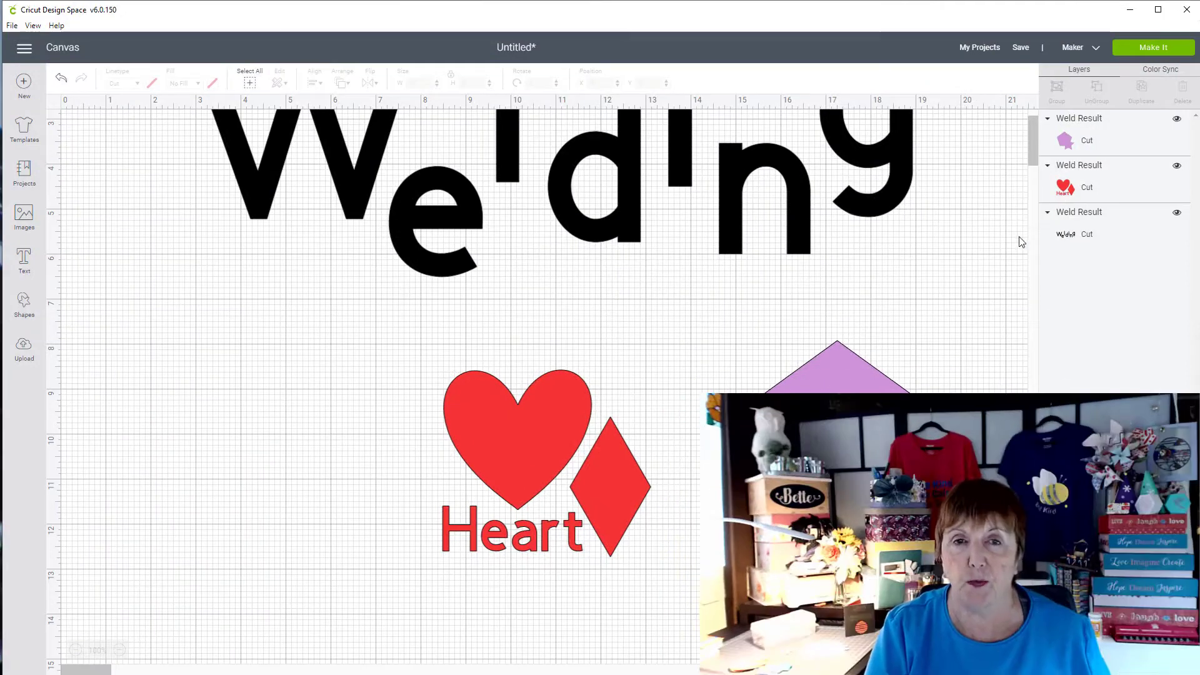
{"action": "scroll", "coordinate": [1013, 255], "scroll_direction": "up", "scroll_amount": 2}
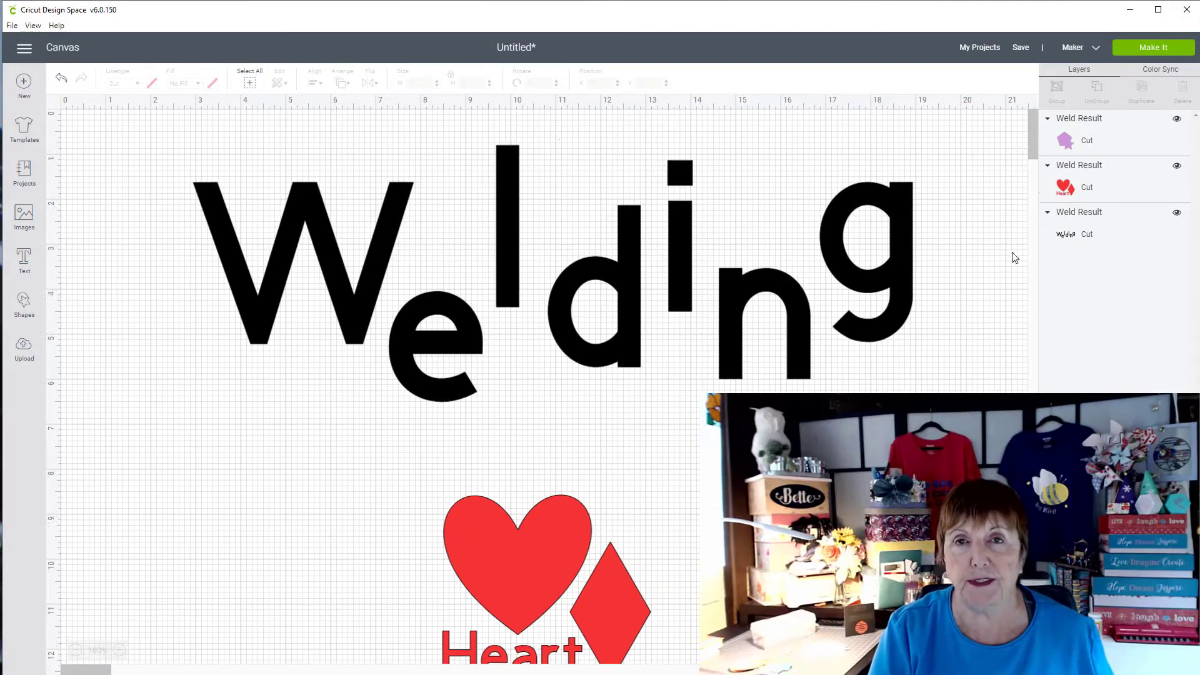